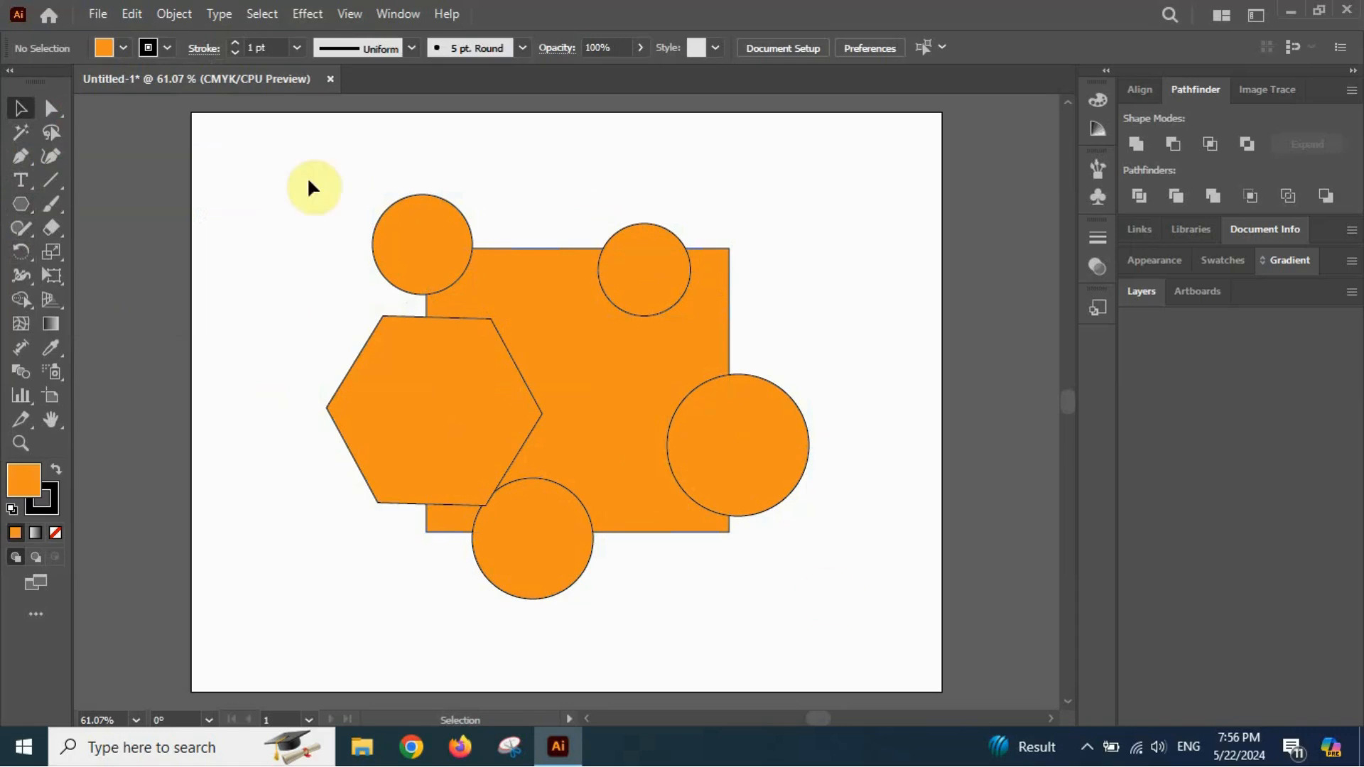
Unite the rectangle, hexagon and four circles into one shape with Pathfinder, and move the united shape as a whole.
left_click_drag(740, 561, 813, 604)
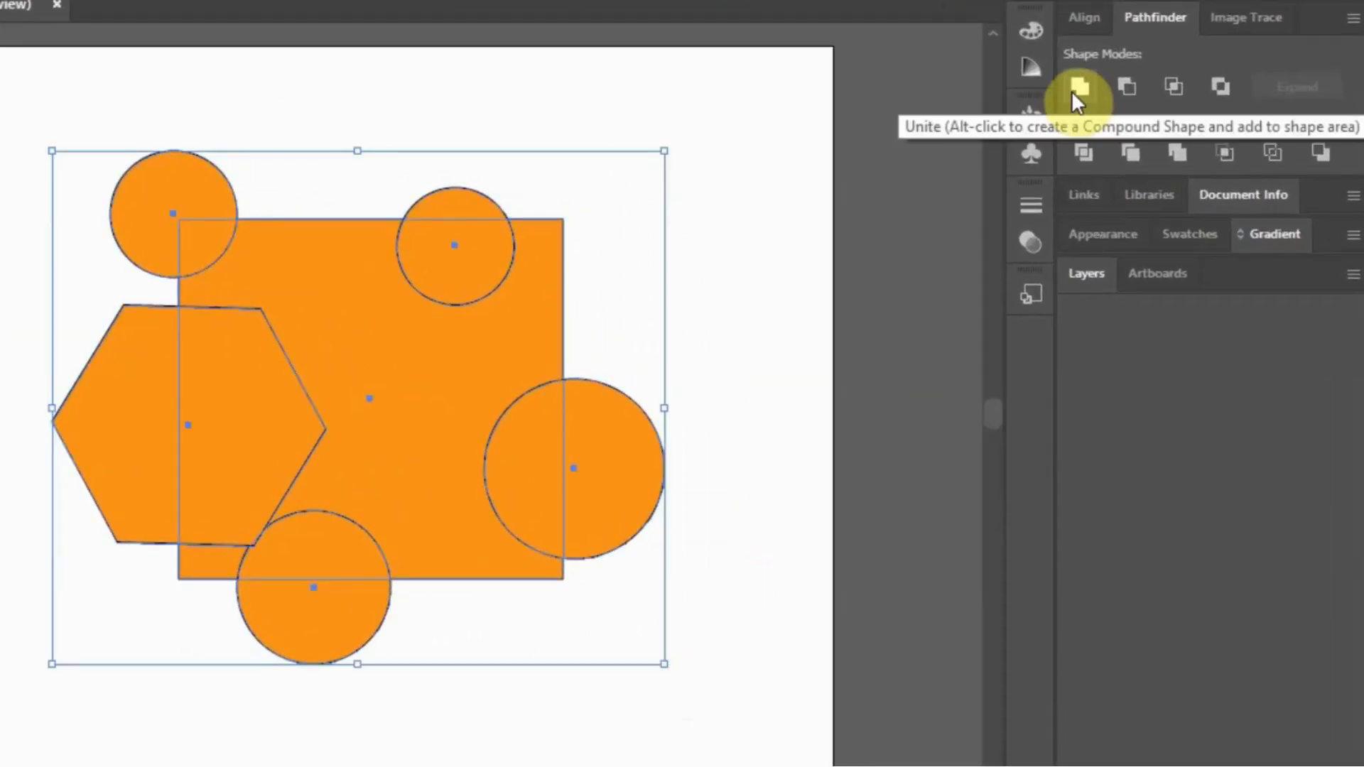
left_click(1074, 90)
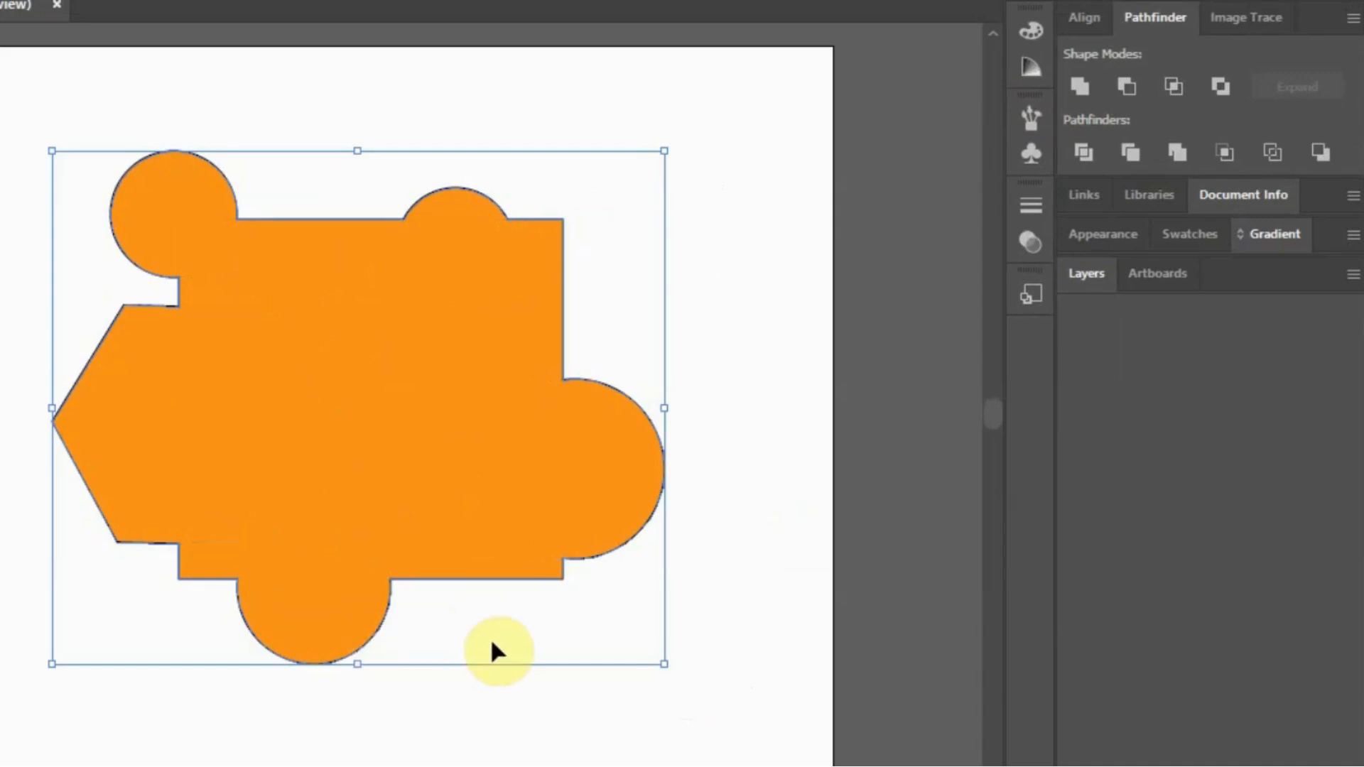
left_click(529, 614)
left_click_drag(280, 473, 426, 413)
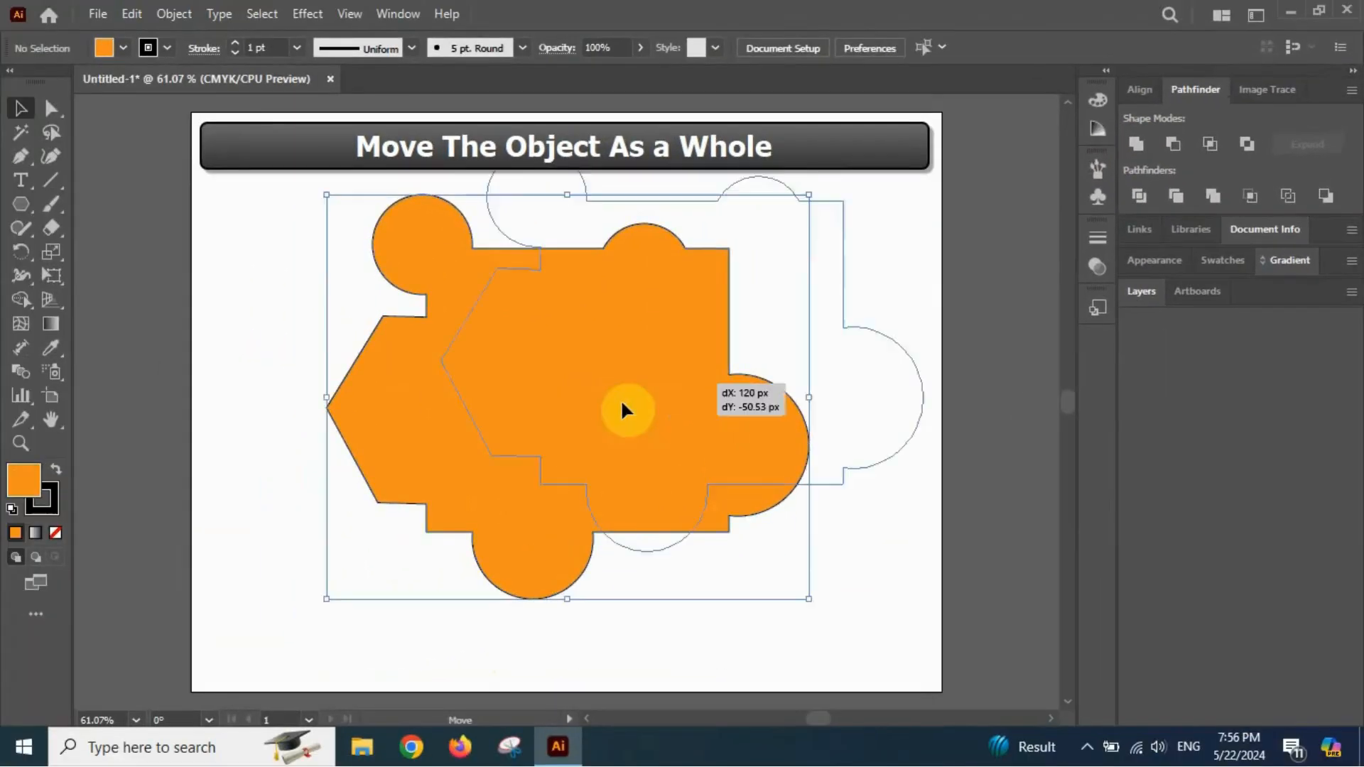
left_click_drag(622, 403, 522, 444)
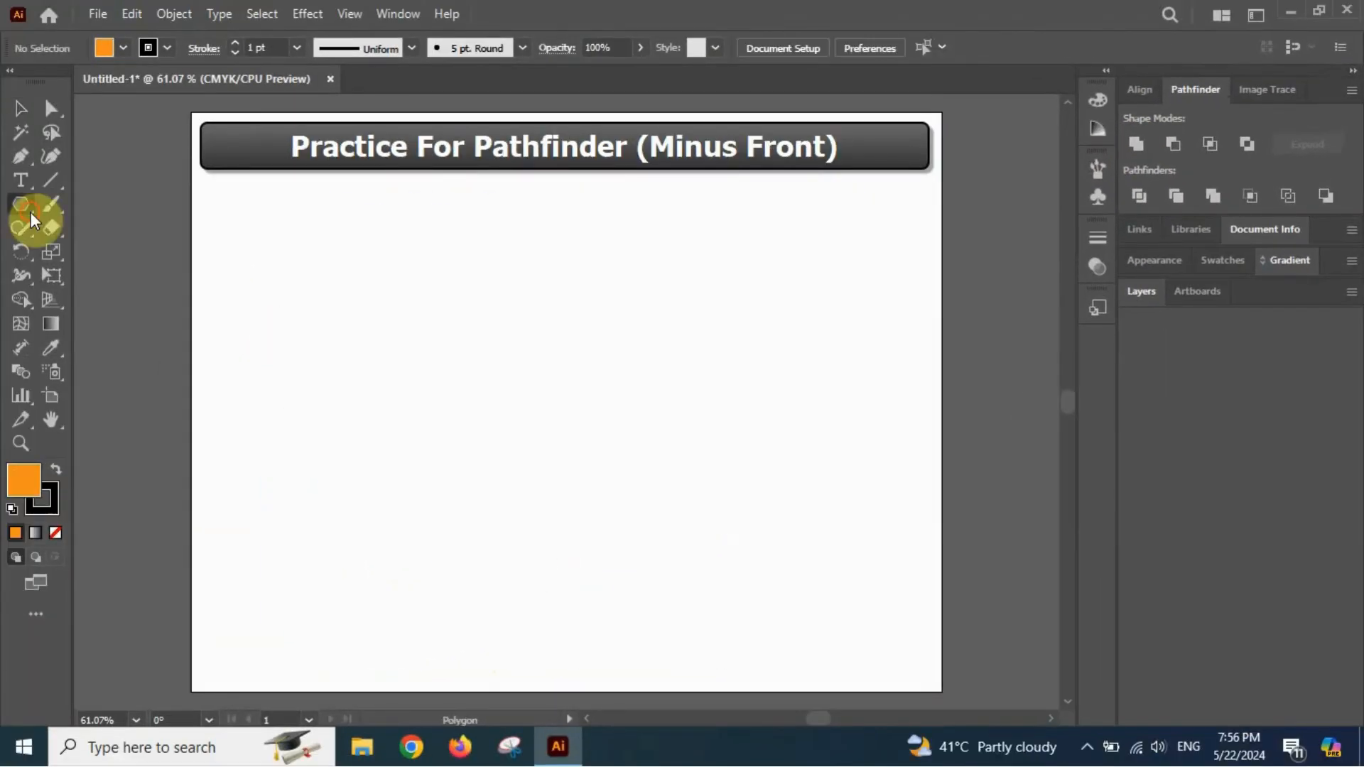
Draw a three-sided polygon as an upright triangle in the middle of the artboard.
left_click(32, 211)
left_click_drag(490, 283, 609, 350)
key("Down")
key("Down")
key("Down")
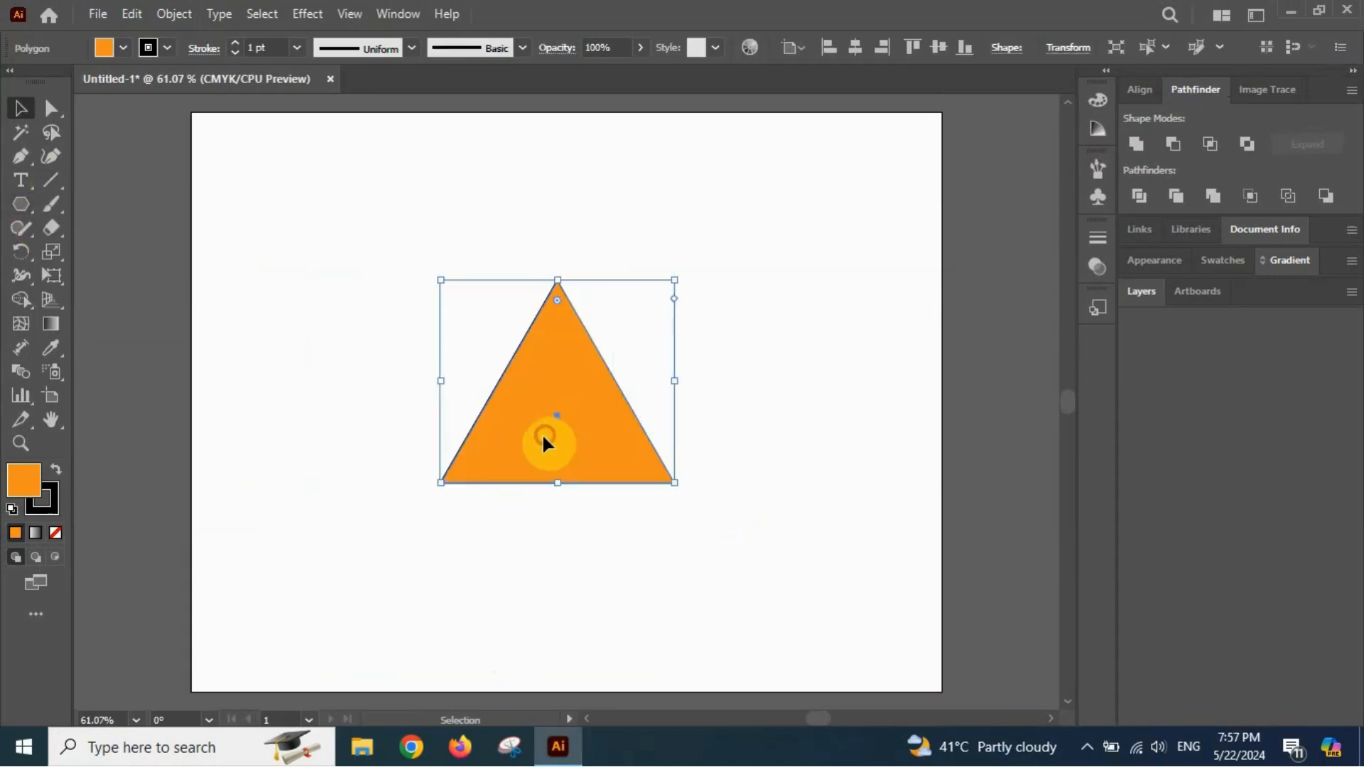
Draw a thin horizontal rectangle just above the triangle, slightly wider than its base, and place a copy directly below it.
left_click(31, 206)
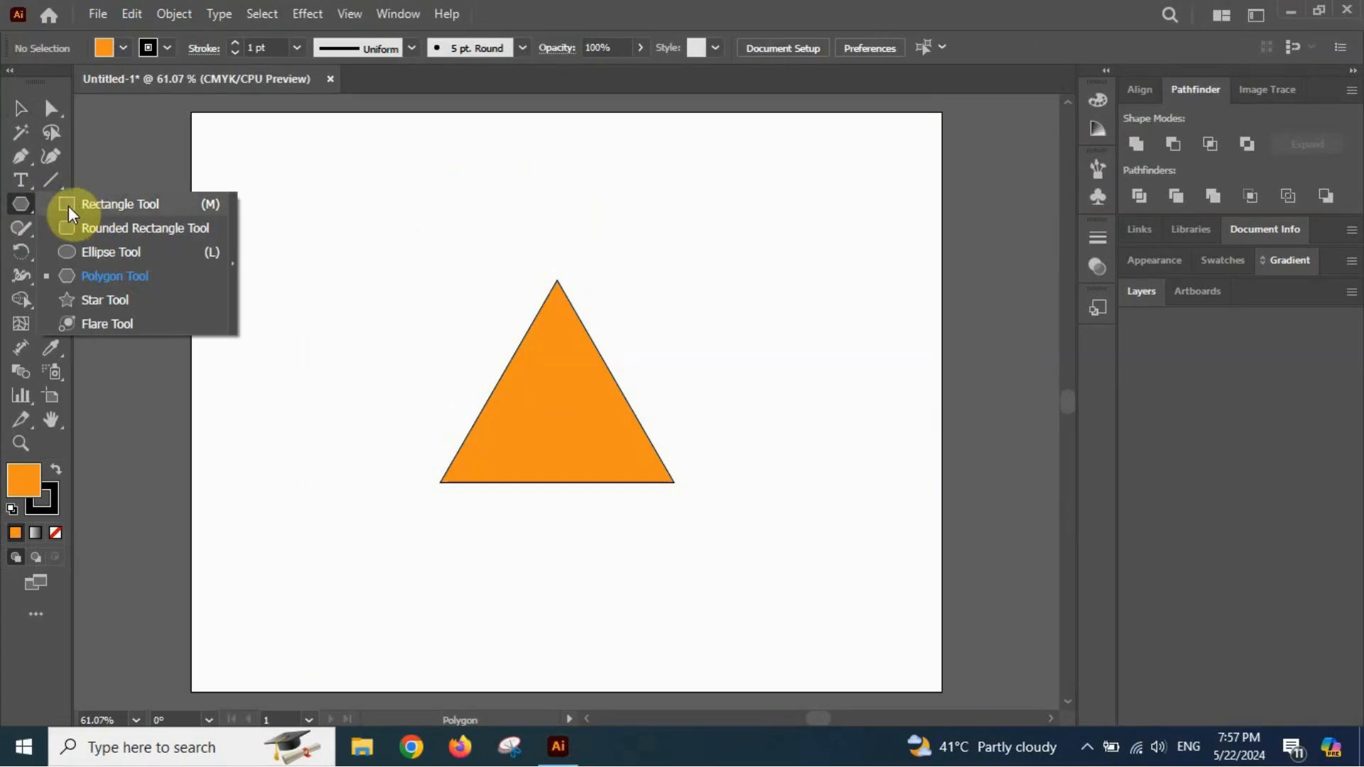
left_click(68, 206)
left_click_drag(430, 251, 682, 255)
key("v")
left_click_drag(581, 258, 581, 273)
Repeat the bar duplication 16 times so evenly spaced bars run down past the triangle's base.
key("ctrl+d")
key("ctrl+d")
key("ctrl+d")
key("ctrl+d")
key("ctrl+d")
key("ctrl+d")
key("ctrl+d")
key("ctrl+d")
key("ctrl+d")
key("ctrl+d")
key("ctrl+d")
key("ctrl+d")
key("ctrl+d")
key("ctrl+d")
key("ctrl+d")
key("ctrl+d")
Subtract all the horizontal bars from the triangle with Pathfinder Minus Front.
left_click_drag(376, 215, 774, 567)
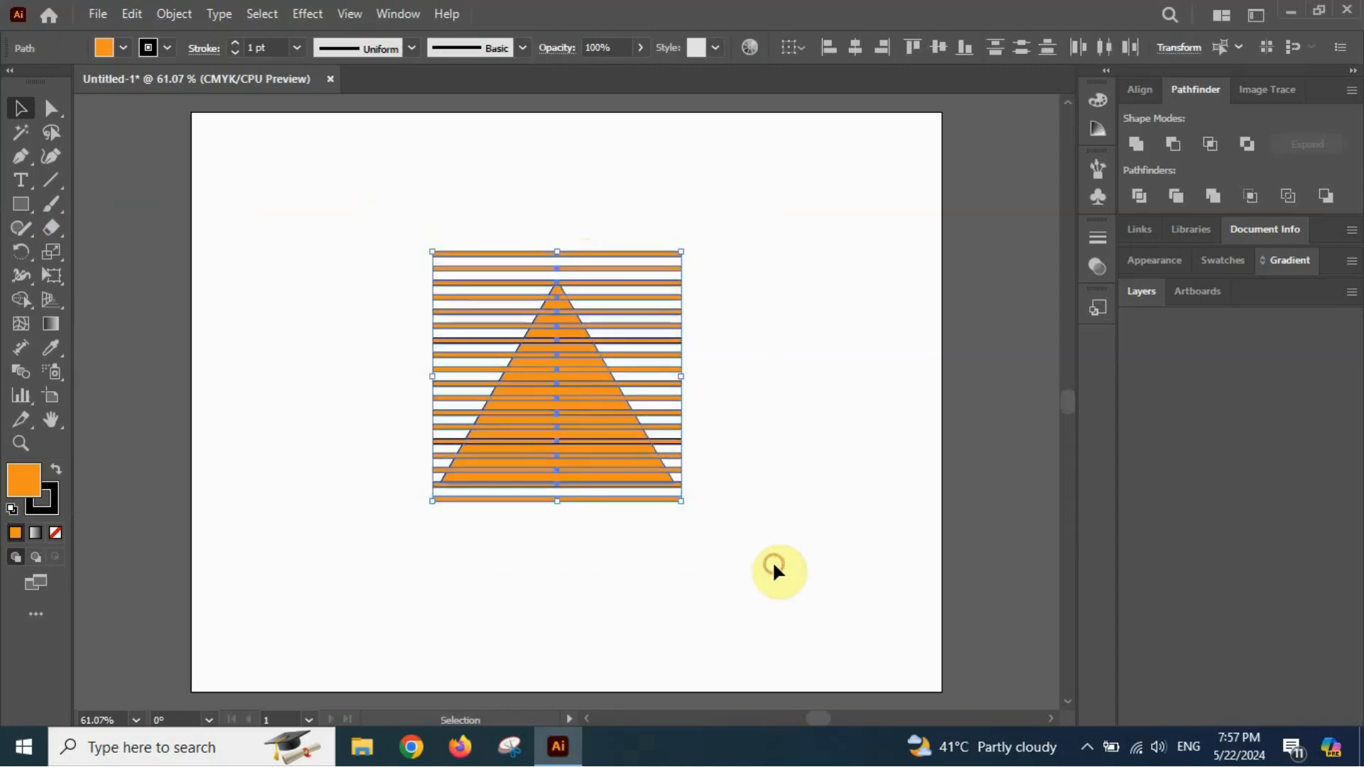
left_click(1173, 145)
left_click(742, 486)
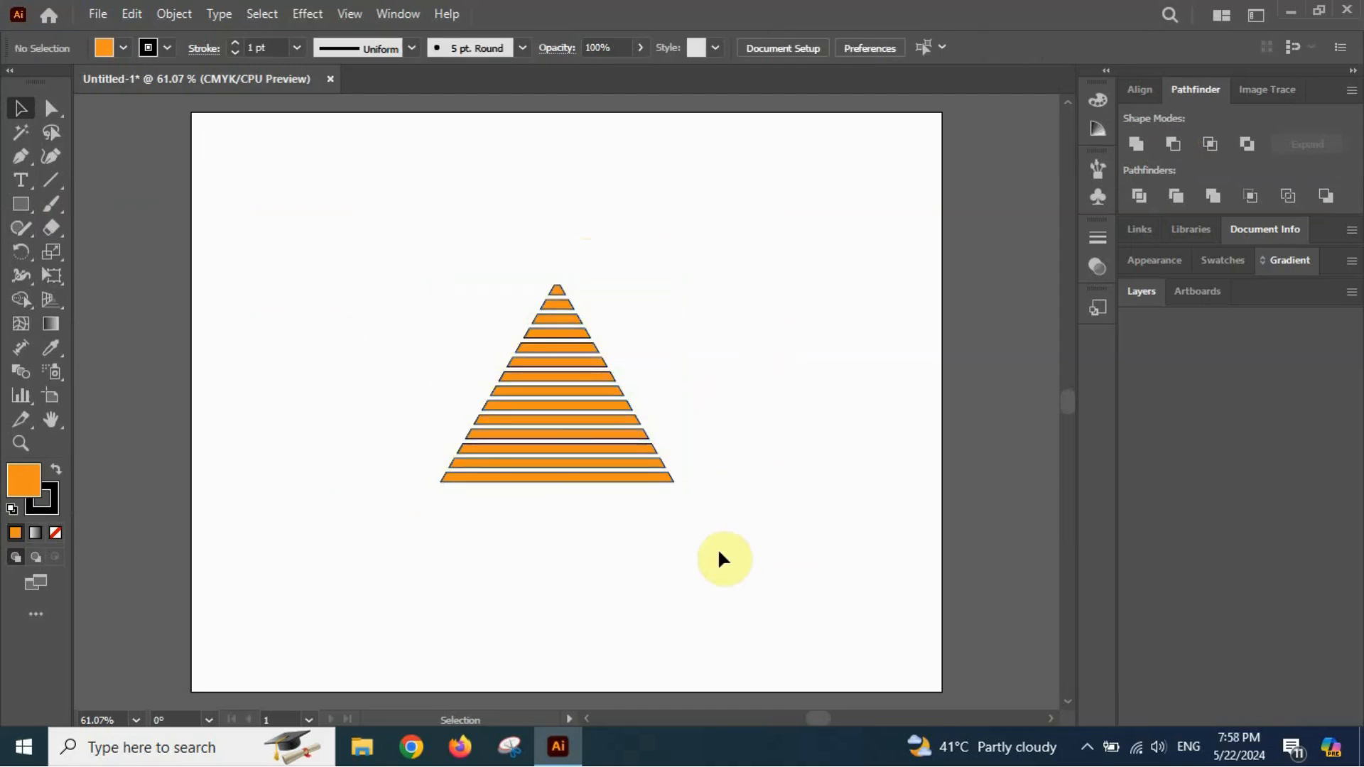
Draw two rectangles, the second overlapping the upper-right corner of the first.
left_click(20, 204)
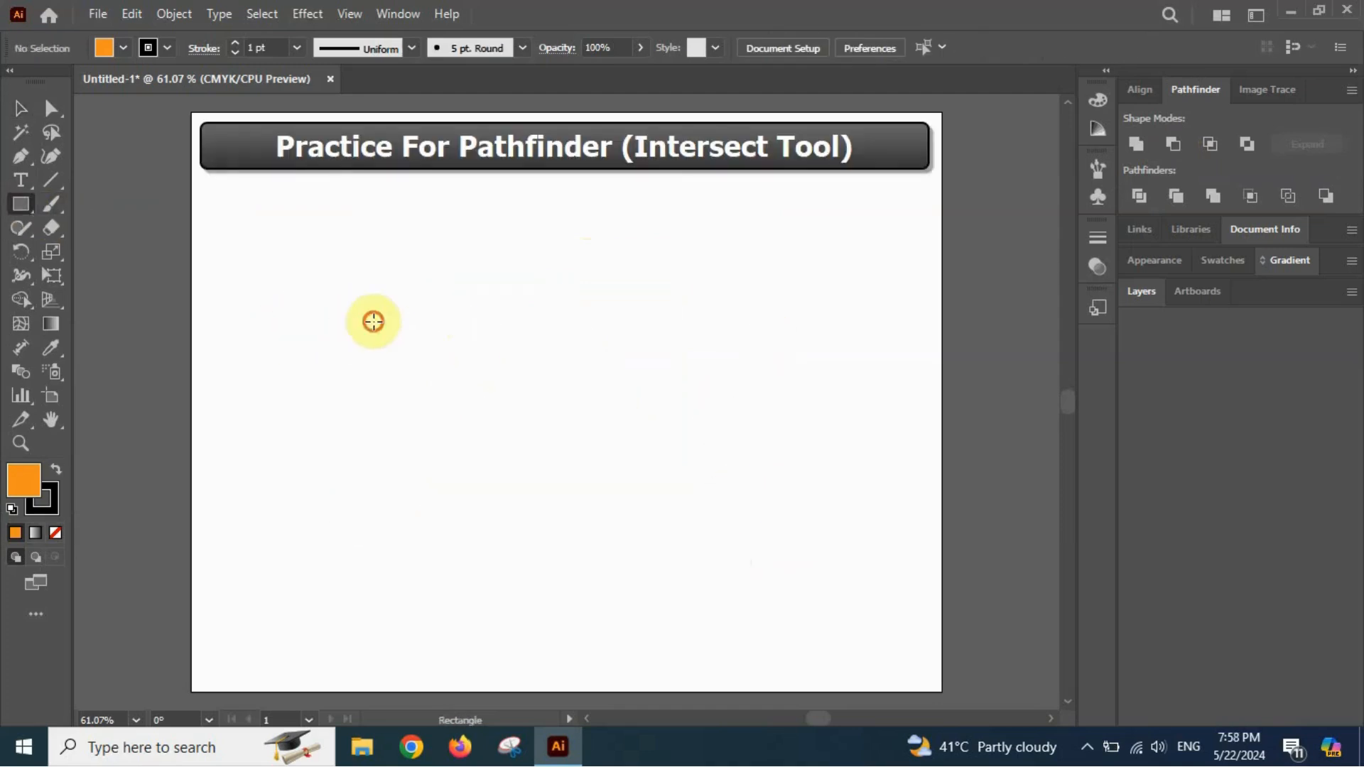
mouse_move(373, 321)
left_mouse_down()
mouse_move(518, 483)
mouse_move(563, 490)
left_mouse_up()
left_click_drag(511, 262, 761, 402)
Intersect the two overlapping rectangles with Pathfinder.
left_click(18, 110)
left_click_drag(317, 193, 858, 578)
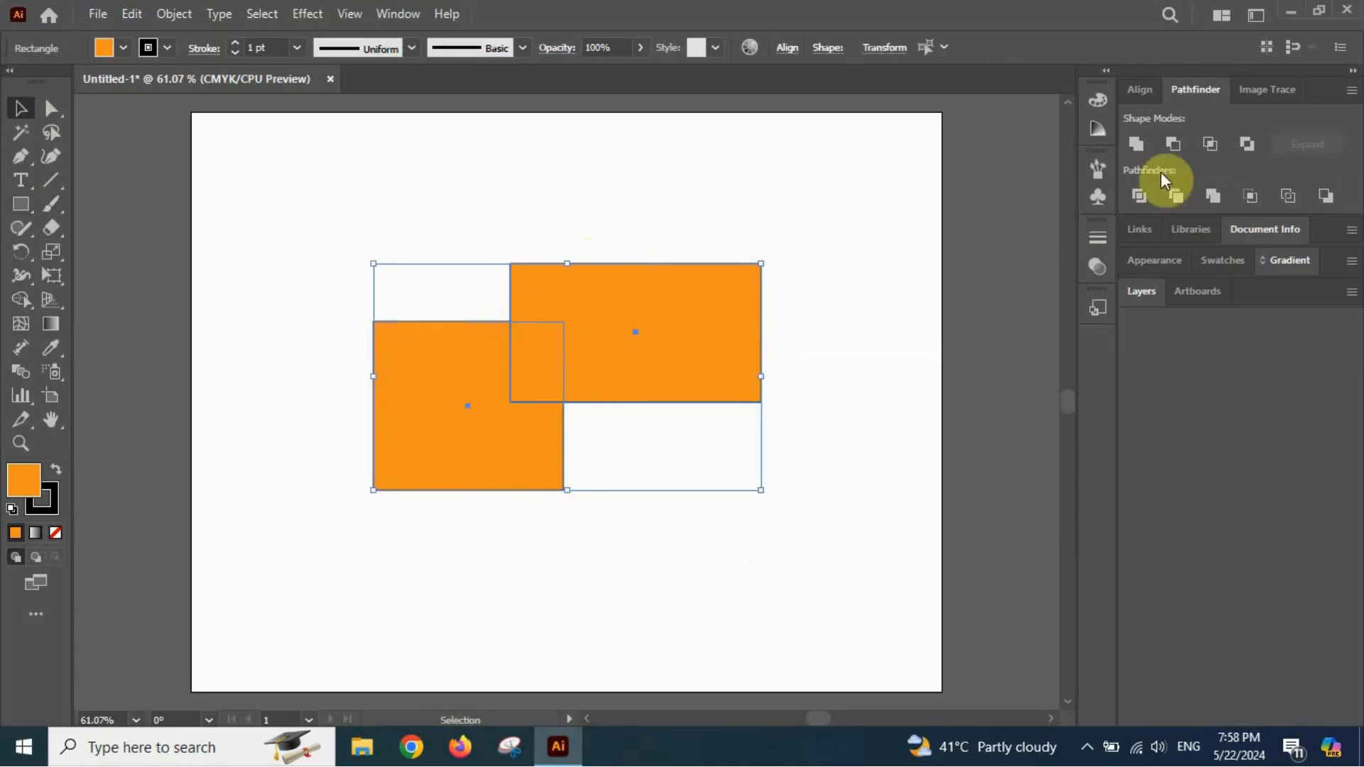
left_click(1217, 146)
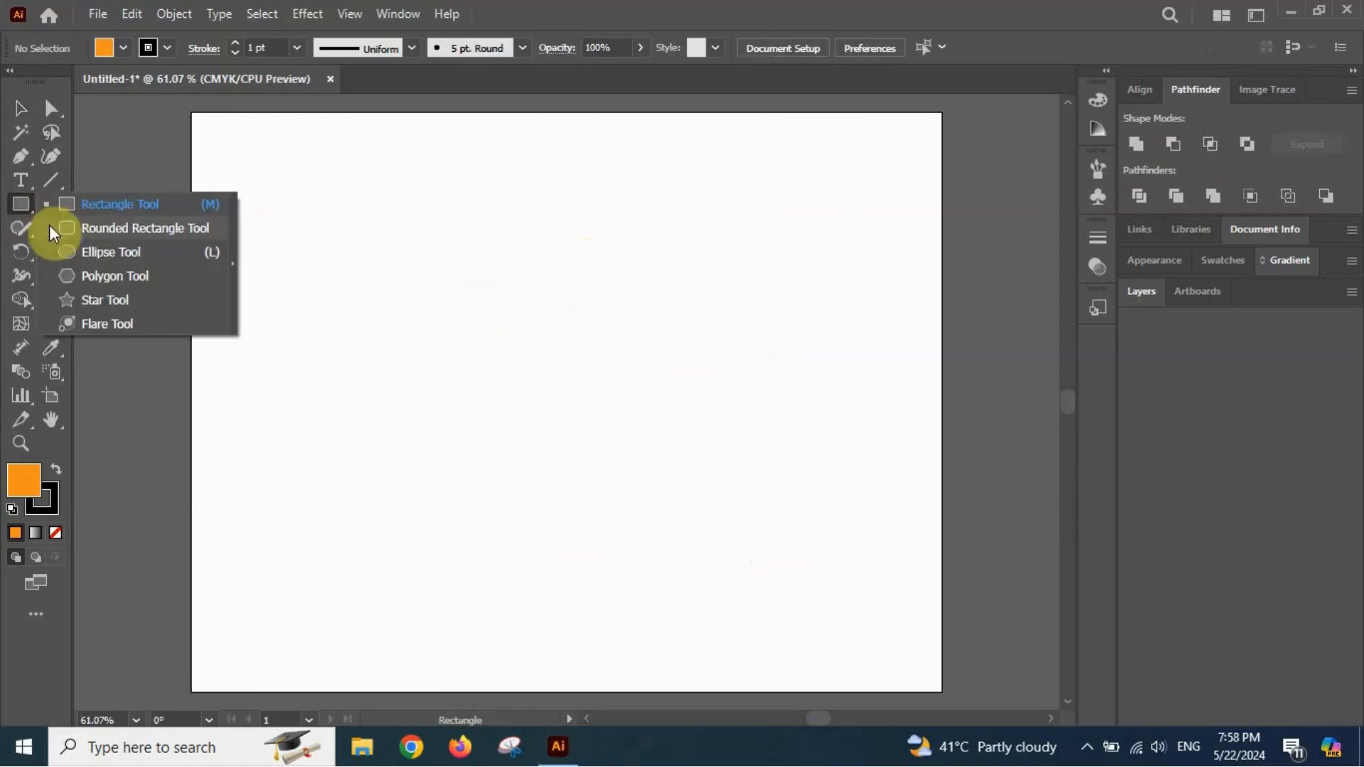
Draw a large circle and place two smaller equal circles side by side, overlapping each other and the large circle's upper part.
left_click(75, 248)
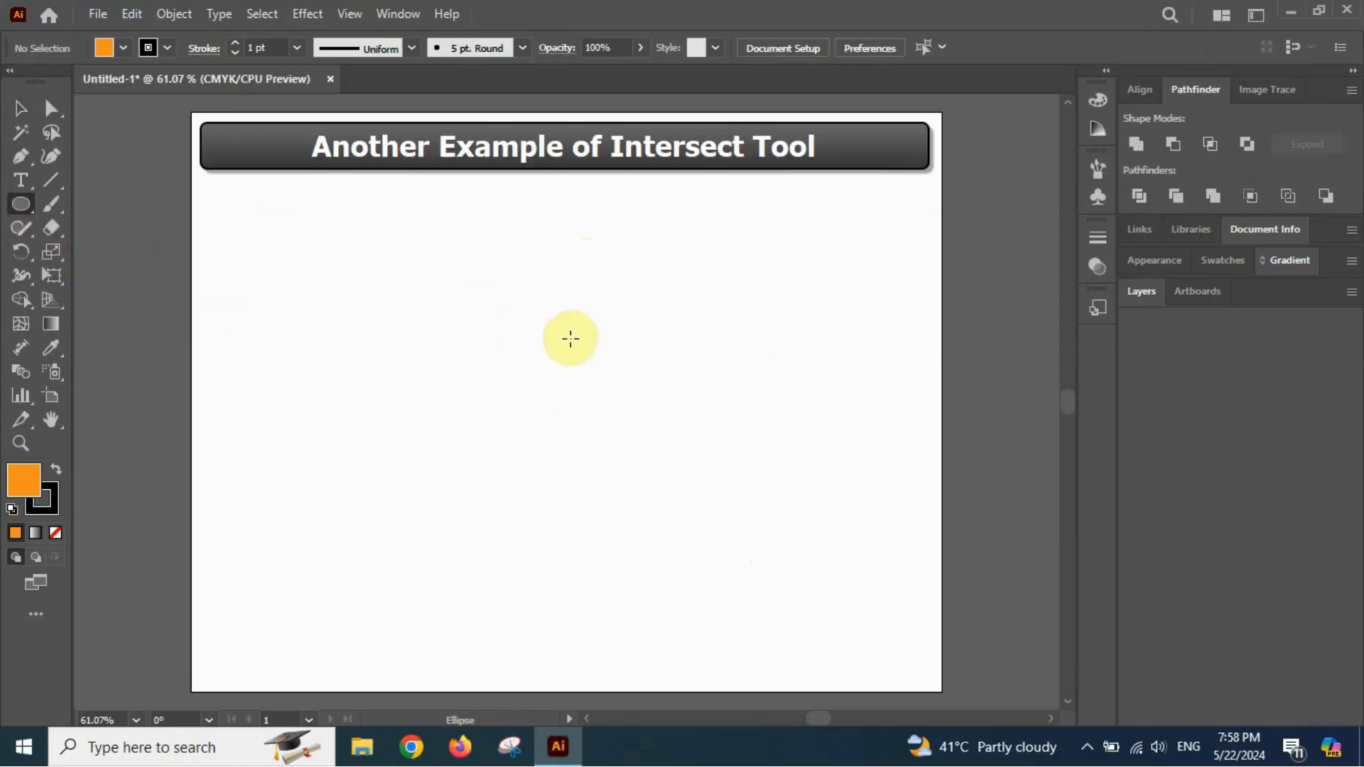
left_click_drag(523, 401, 639, 285)
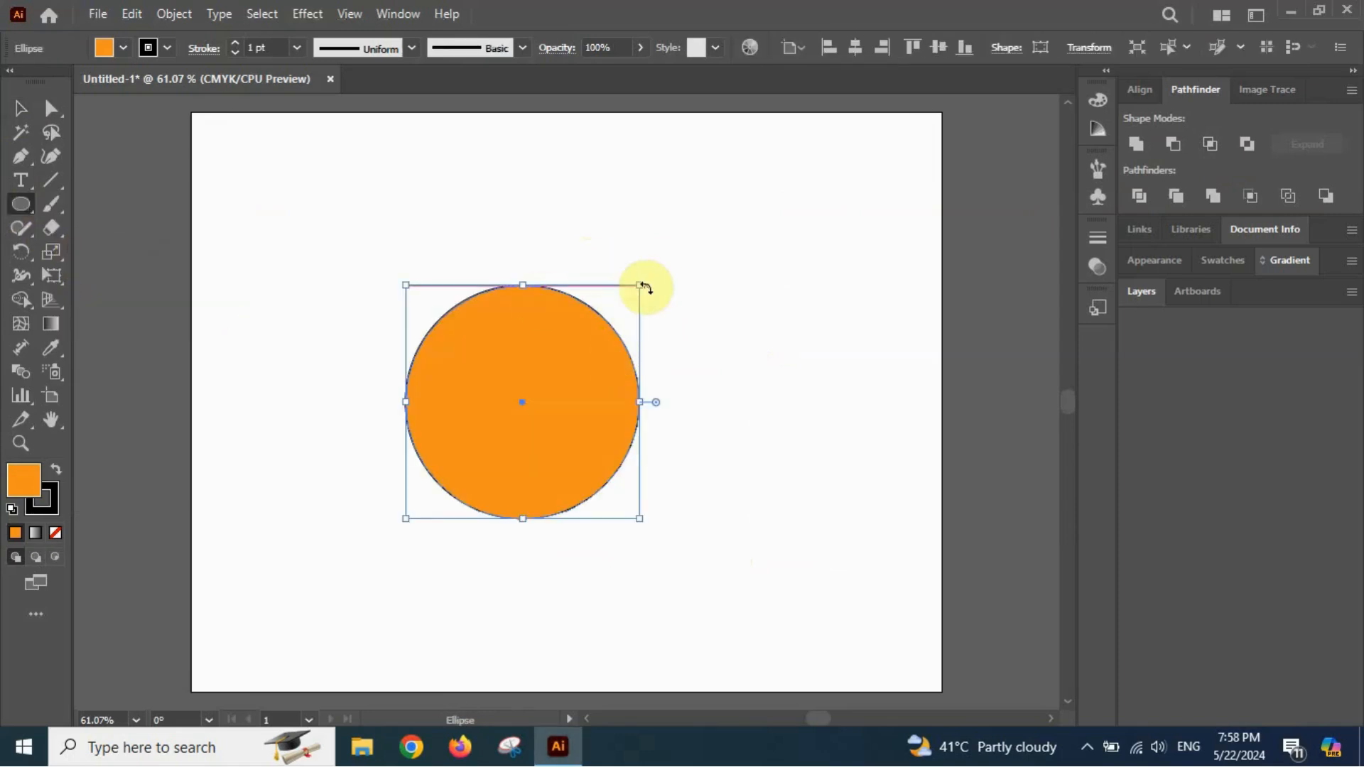
left_click_drag(644, 287, 619, 315)
key("v")
left_click_drag(509, 383, 494, 351)
key("ctrl+c")
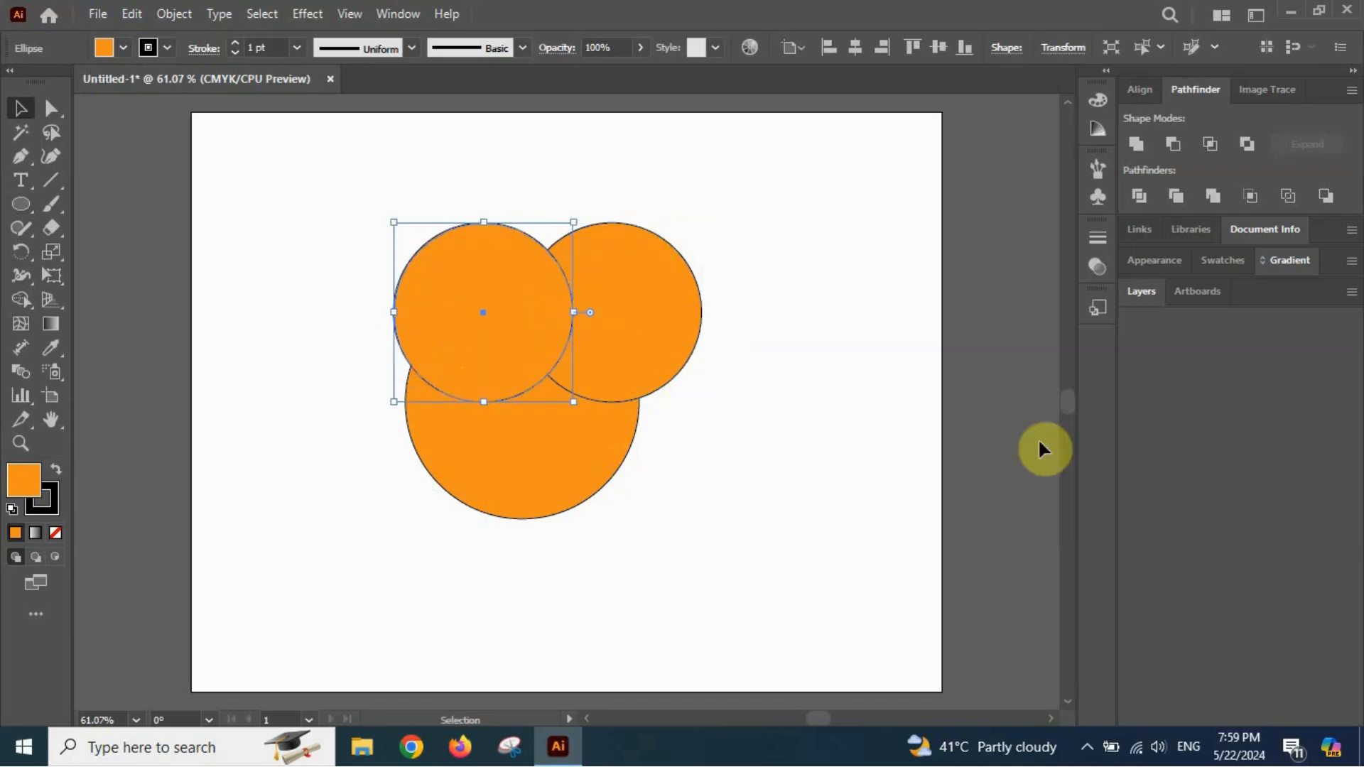
Intersect the three overlapping circles with Pathfinder to keep only their common area.
left_click_drag(309, 191, 725, 563)
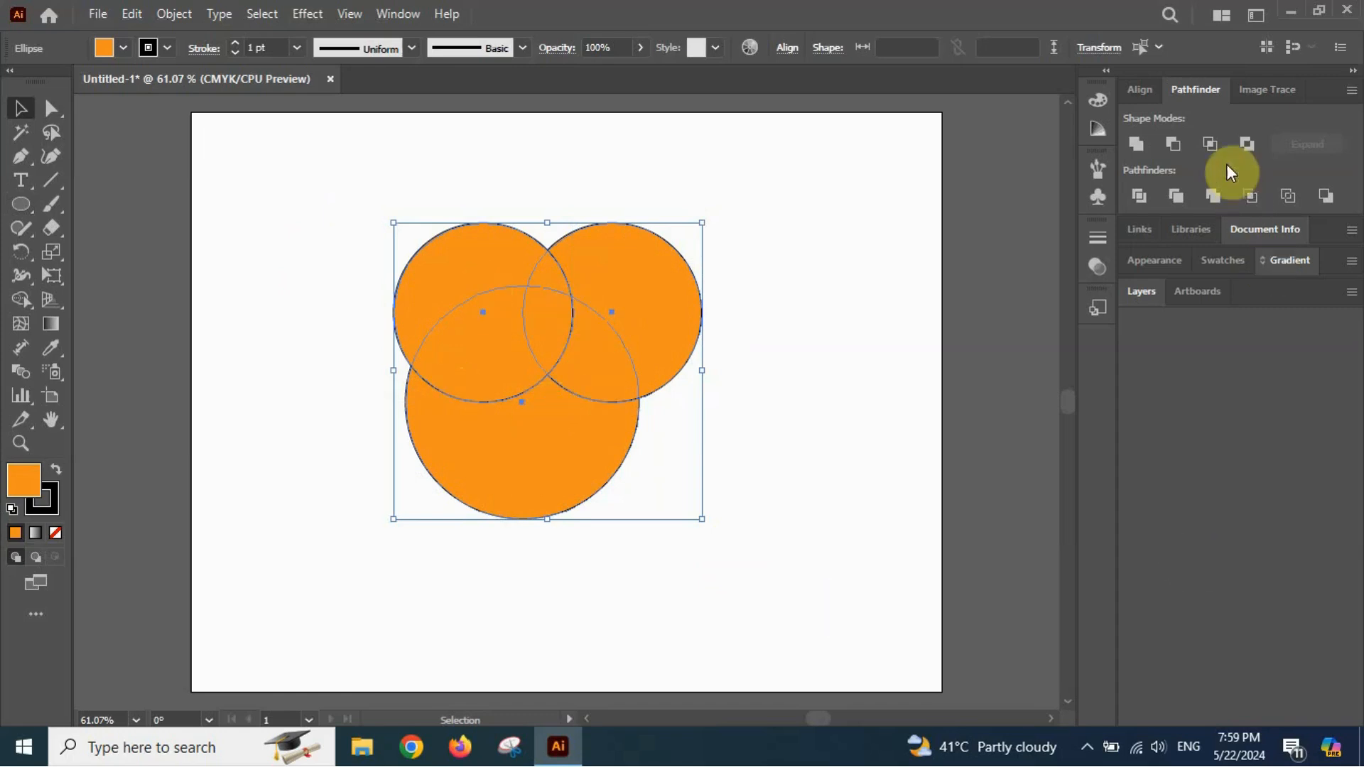
left_click(1211, 148)
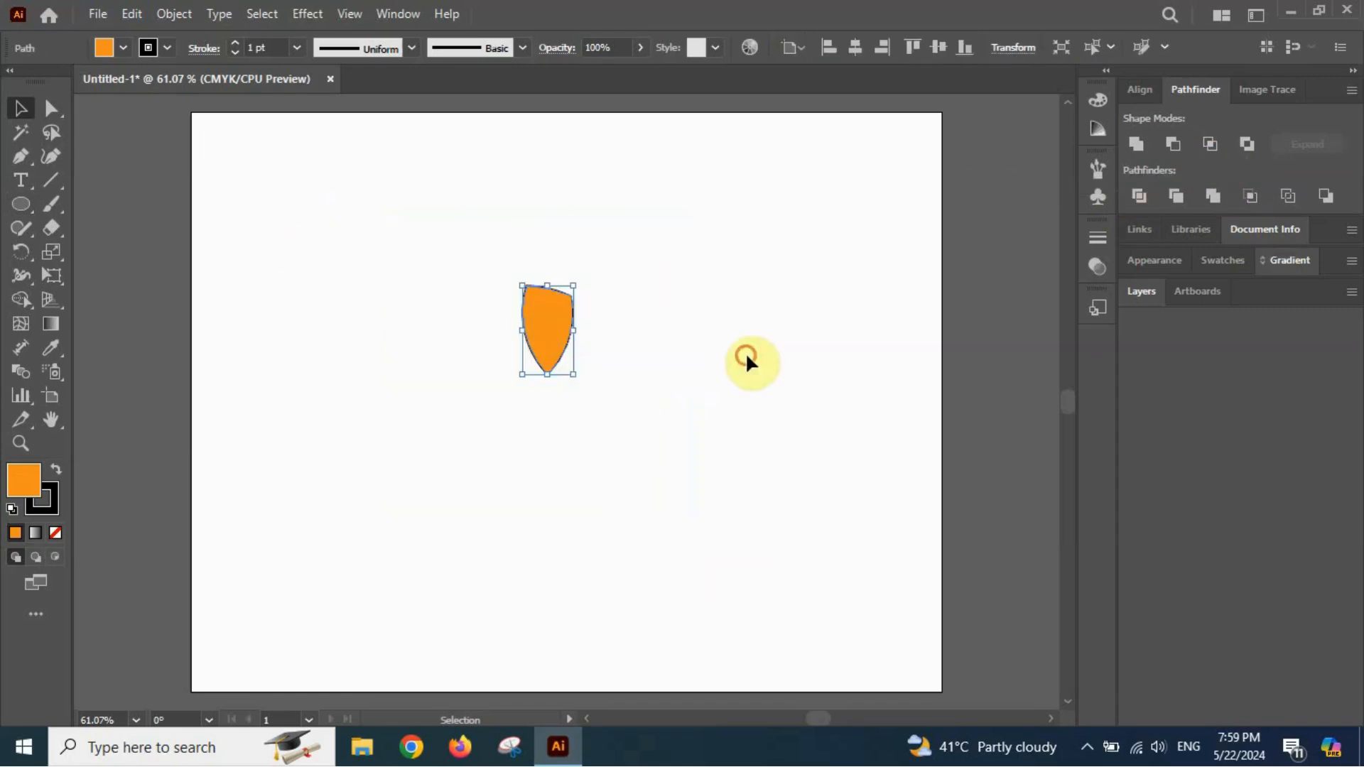
left_click(746, 357)
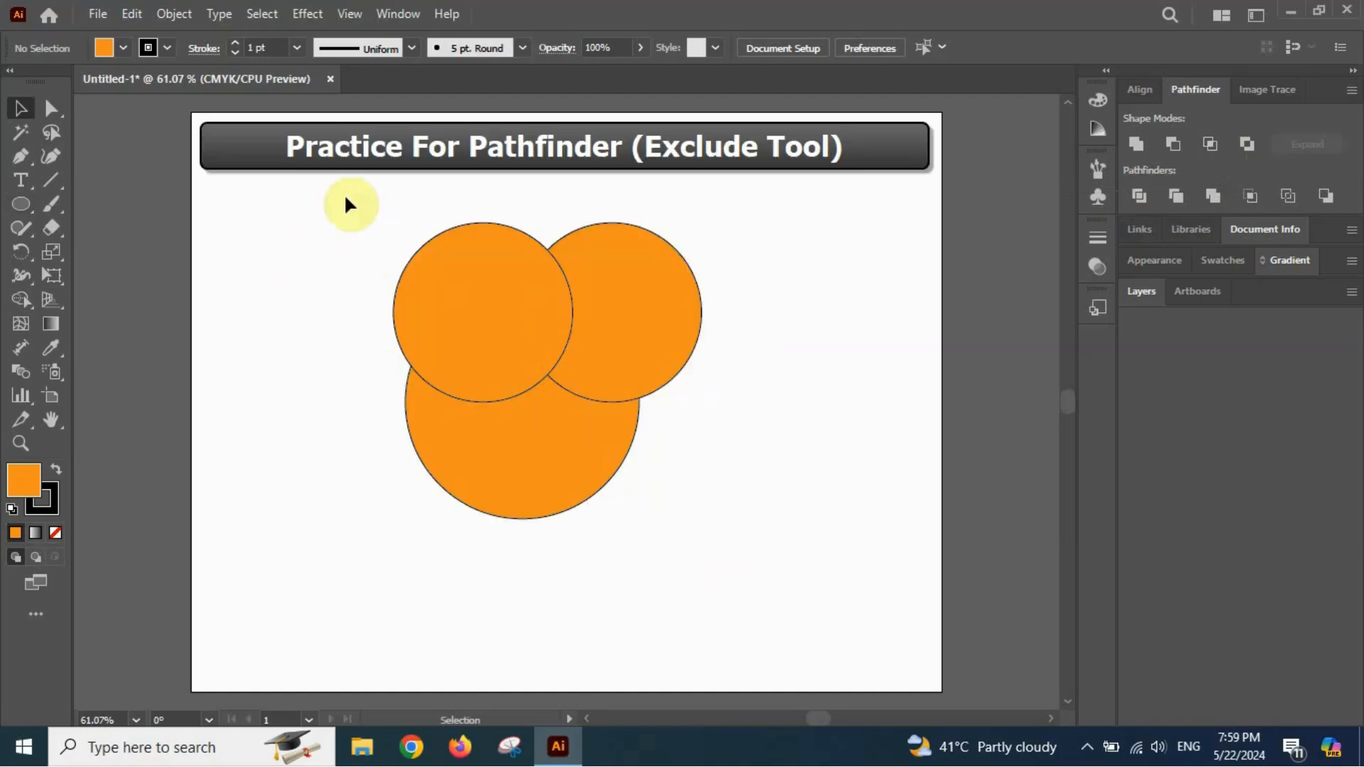
Apply Pathfinder Exclude to the three overlapping circles and move the resulting shape.
left_click_drag(342, 185, 743, 545)
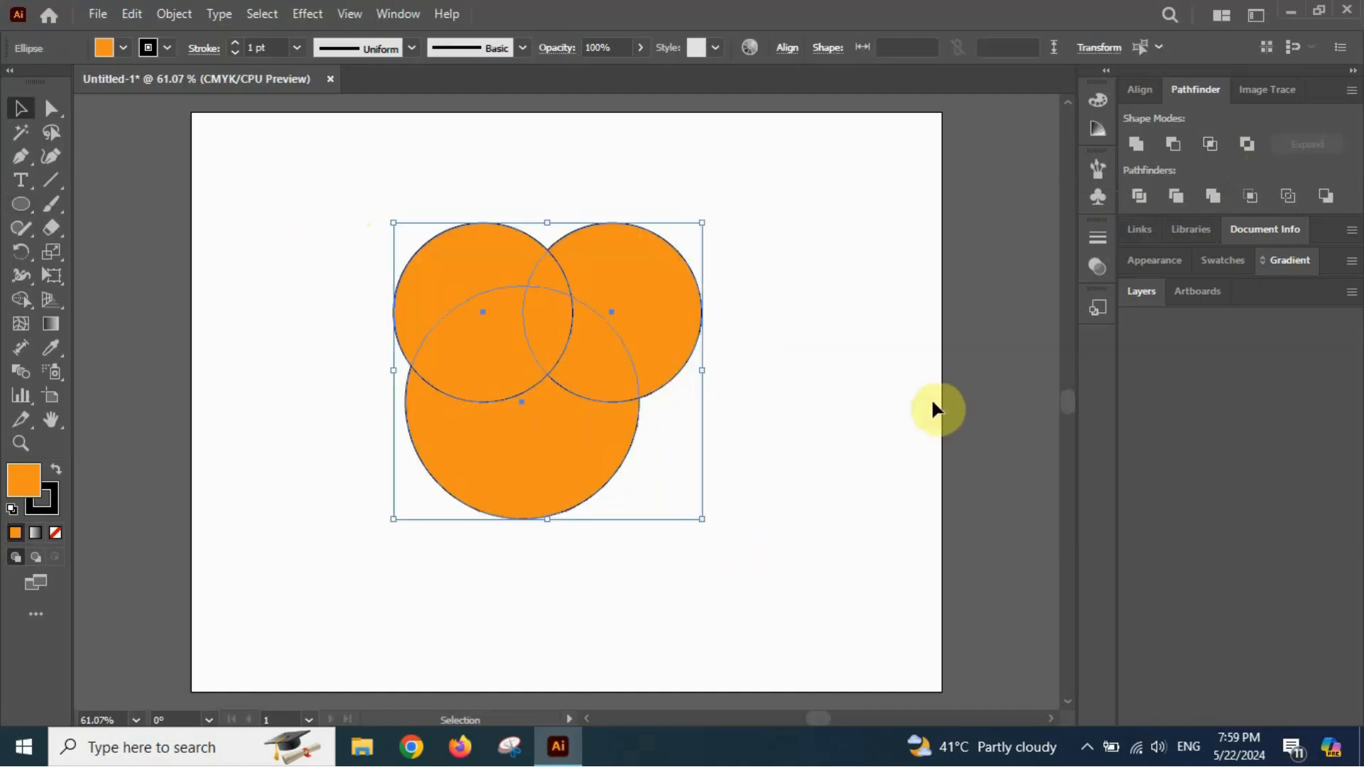
left_click(1245, 147)
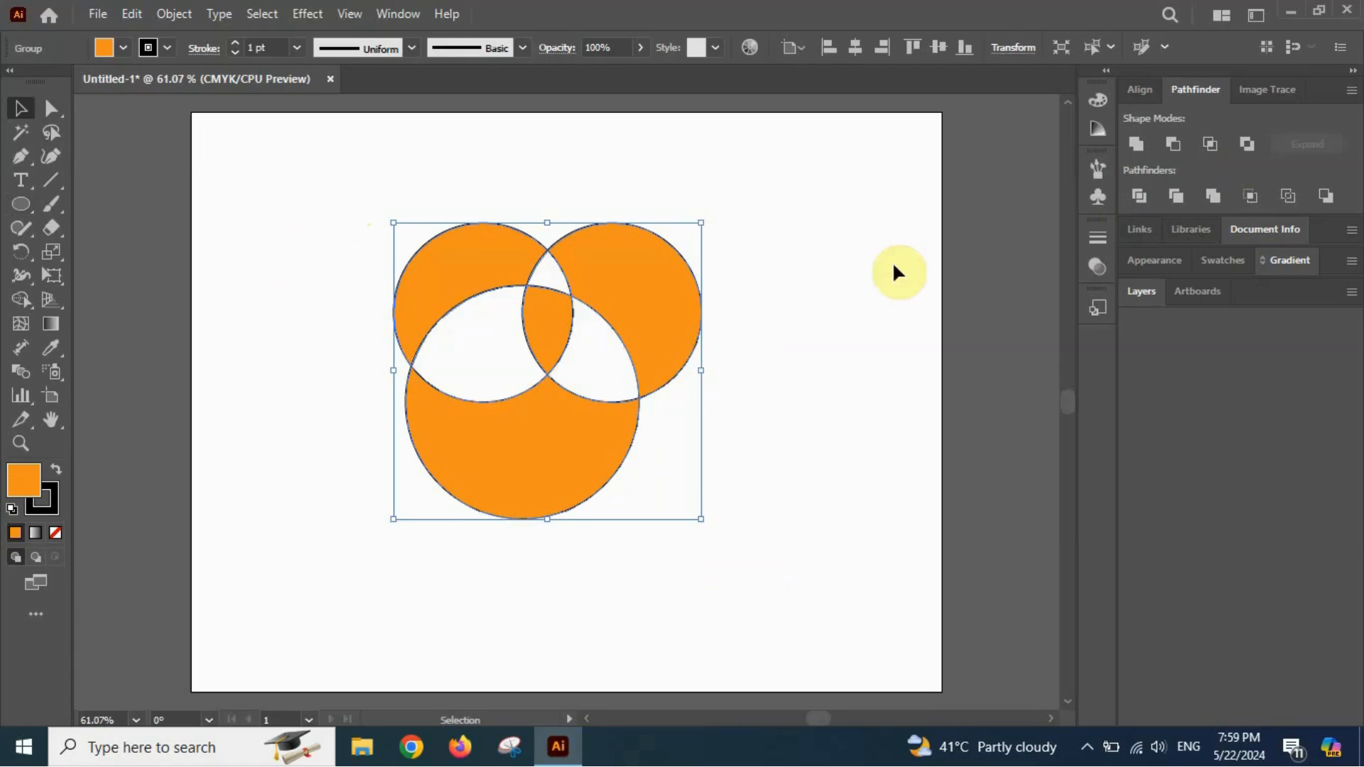
left_click(758, 493)
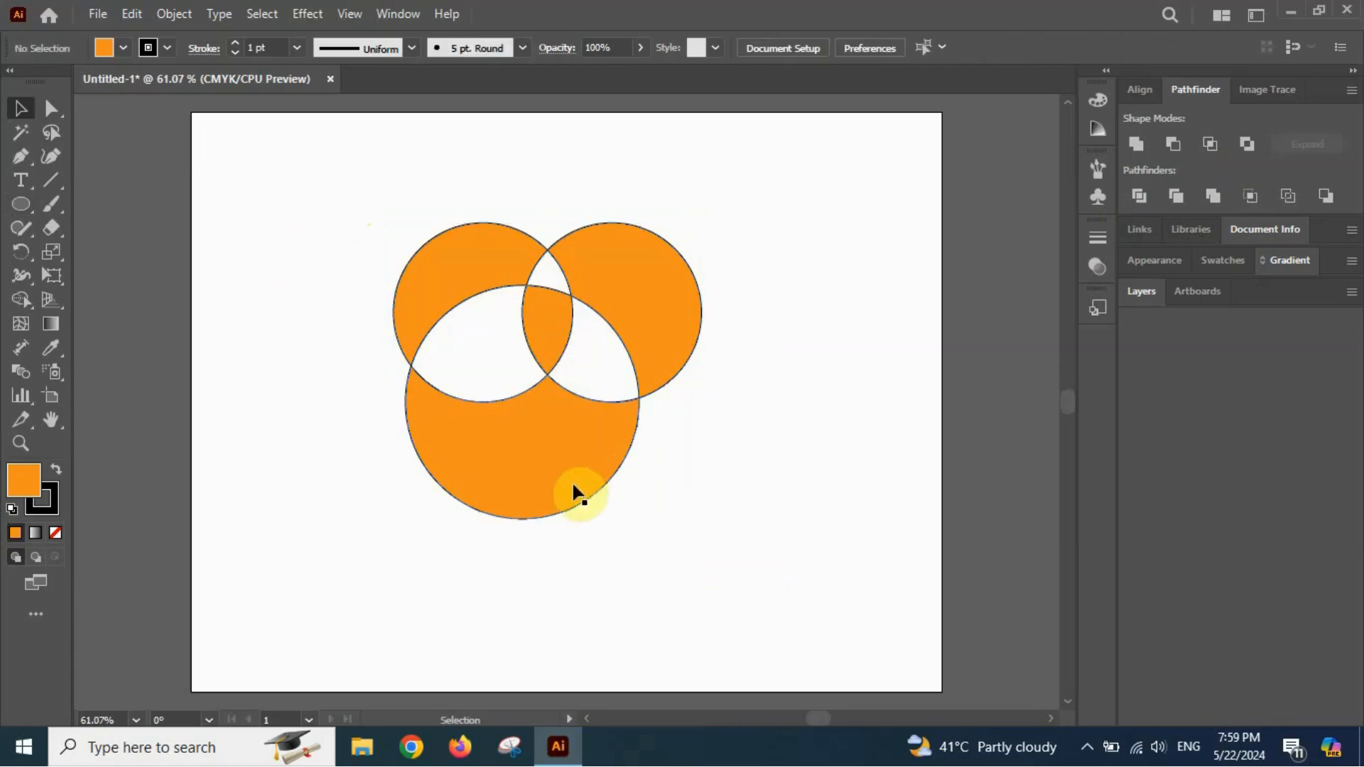
left_click_drag(503, 453, 442, 432)
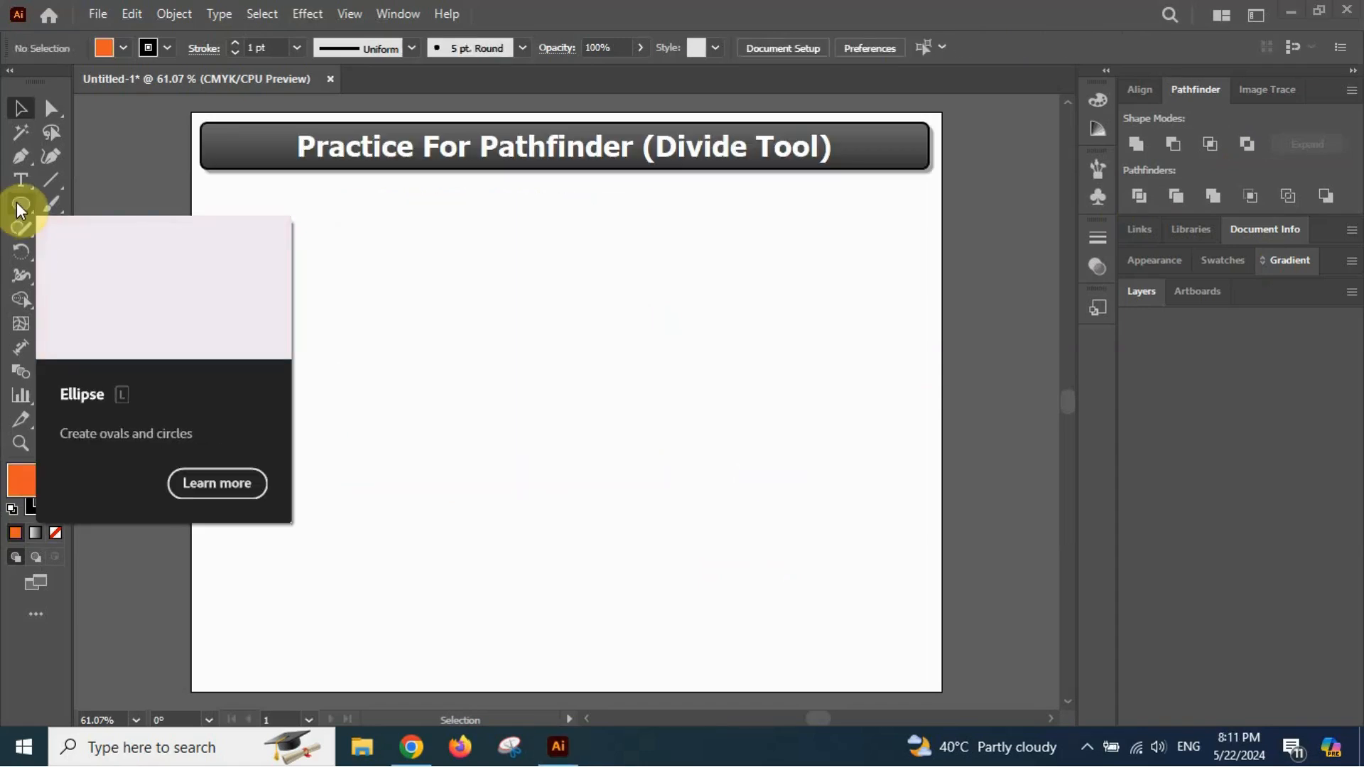
Draw a circle mid-artboard and a closed zigzag shape across it with the Pen tool, extending past both sides.
left_click(15, 203)
left_click_drag(466, 324, 643, 498)
left_click(21, 155)
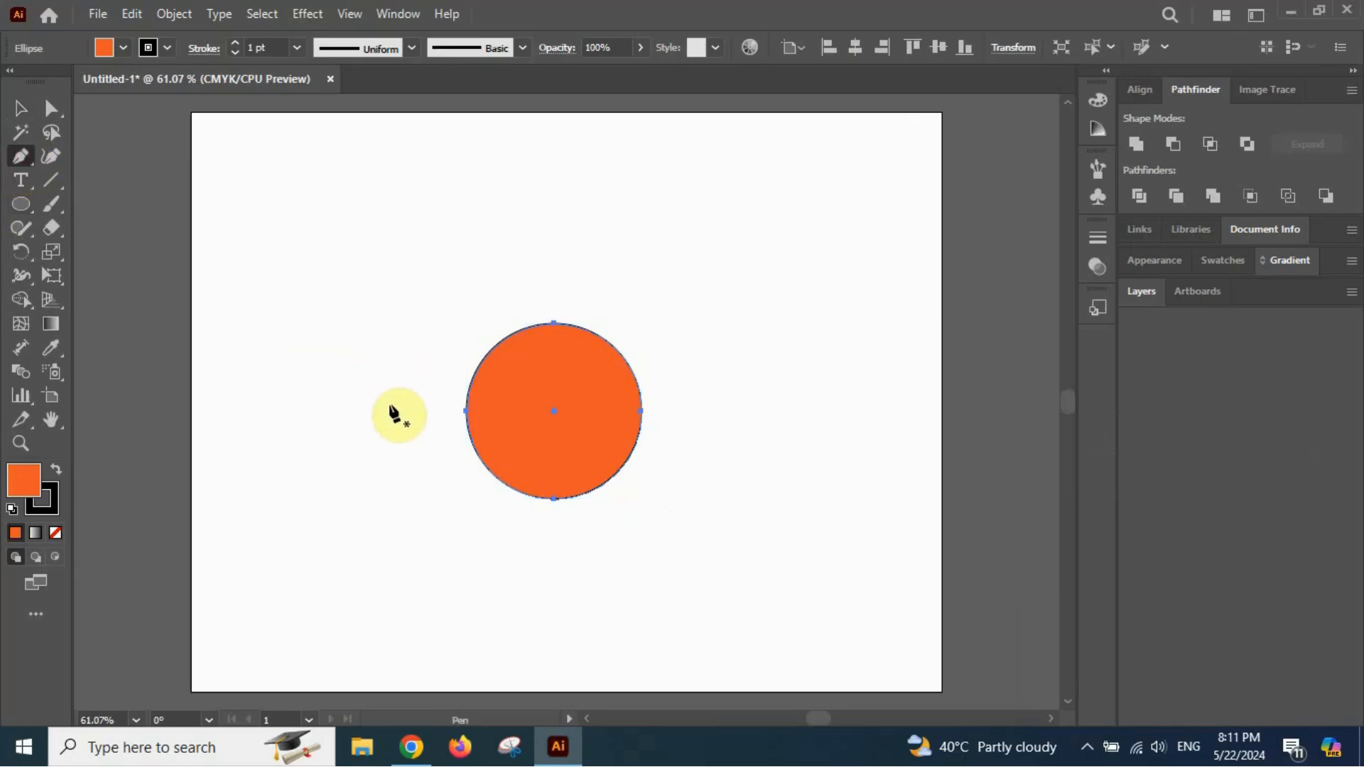
left_click(388, 402)
left_click(522, 355)
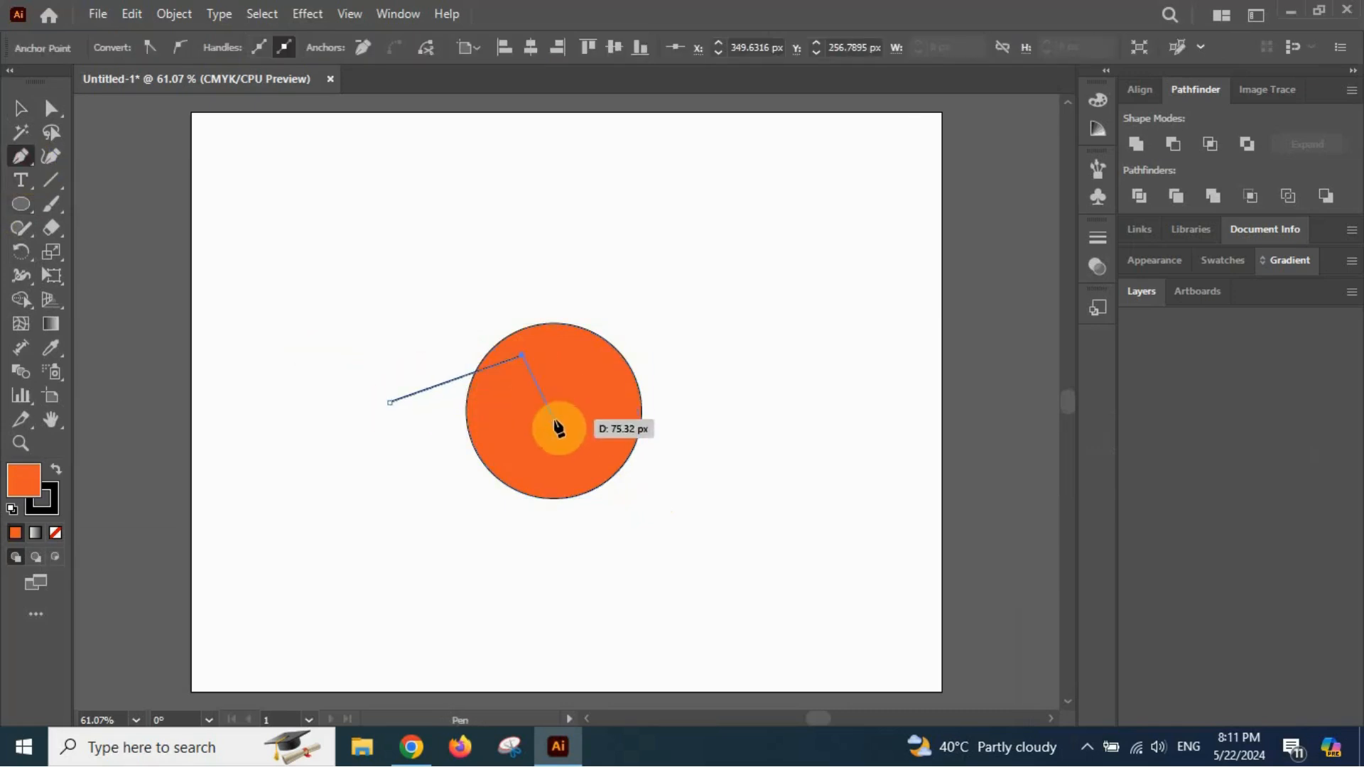
left_click(601, 373)
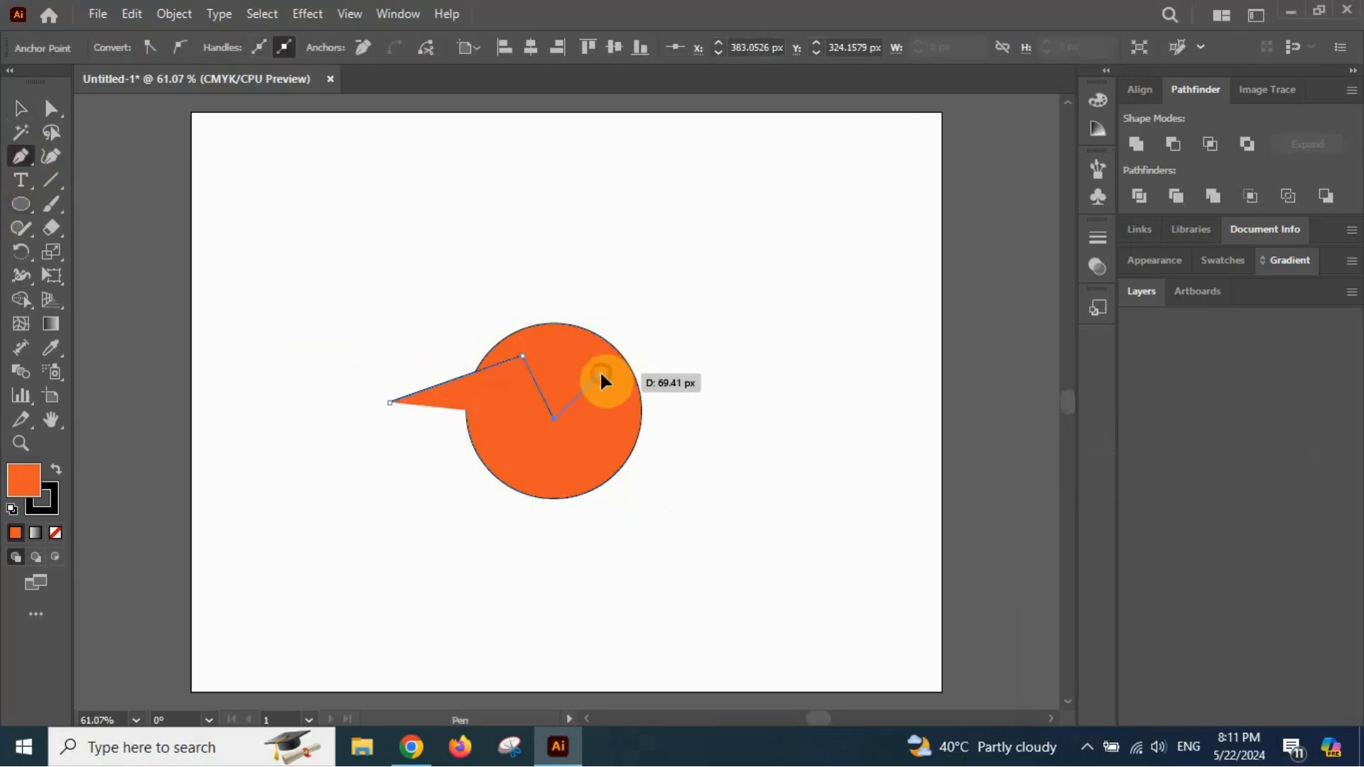
left_click(684, 454)
left_click_drag(558, 453, 489, 424)
left_click(393, 403)
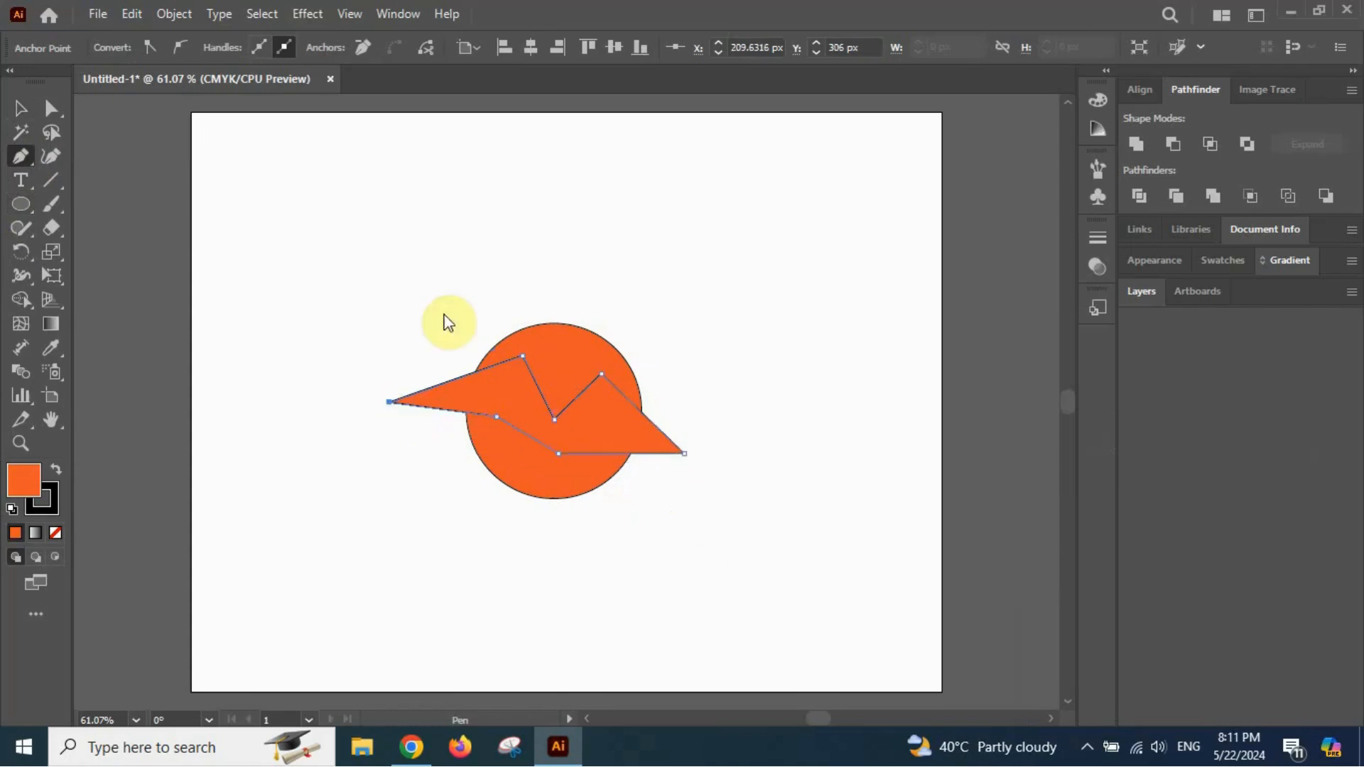
Fill the pen-drawn zigzag shape with the red swatch C=15 M=100 Y=90 K=10.
key("v")
left_click(123, 47)
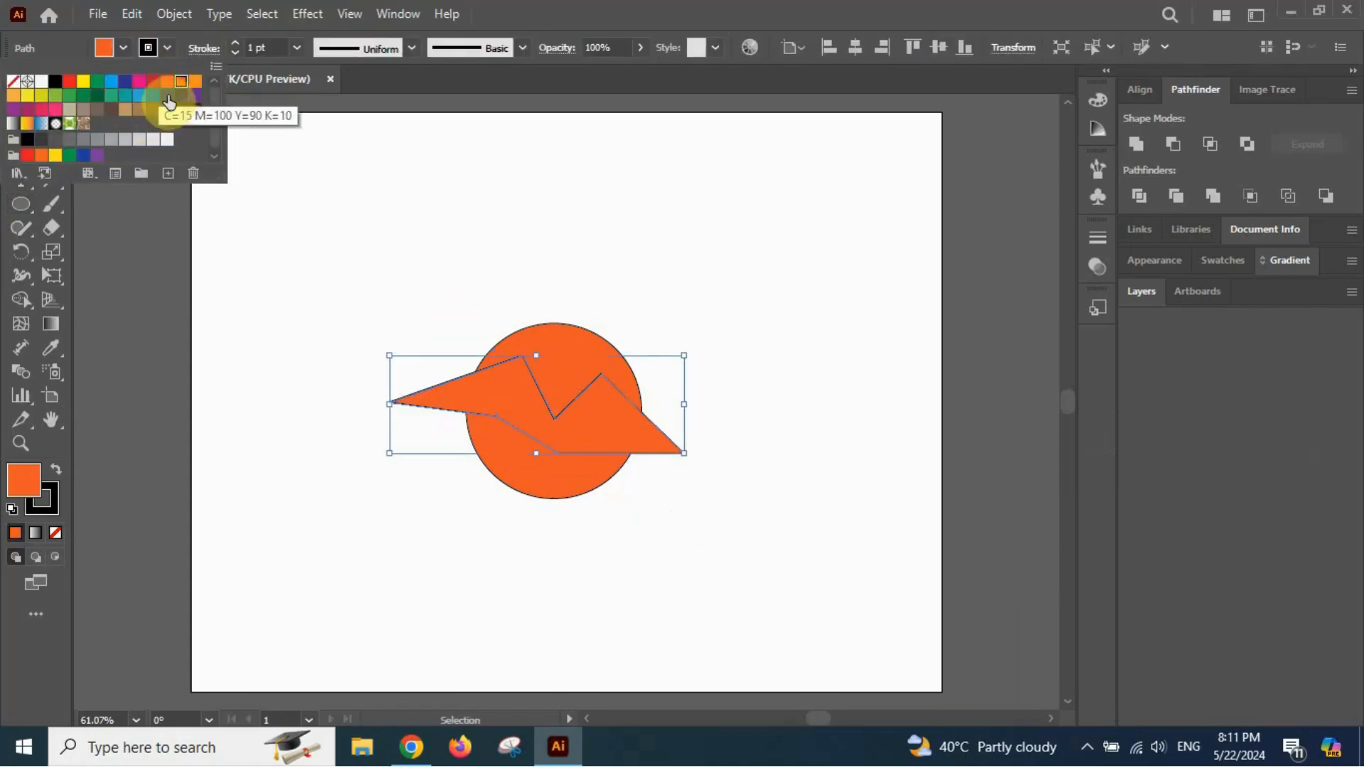
left_click(152, 81)
left_click(909, 361)
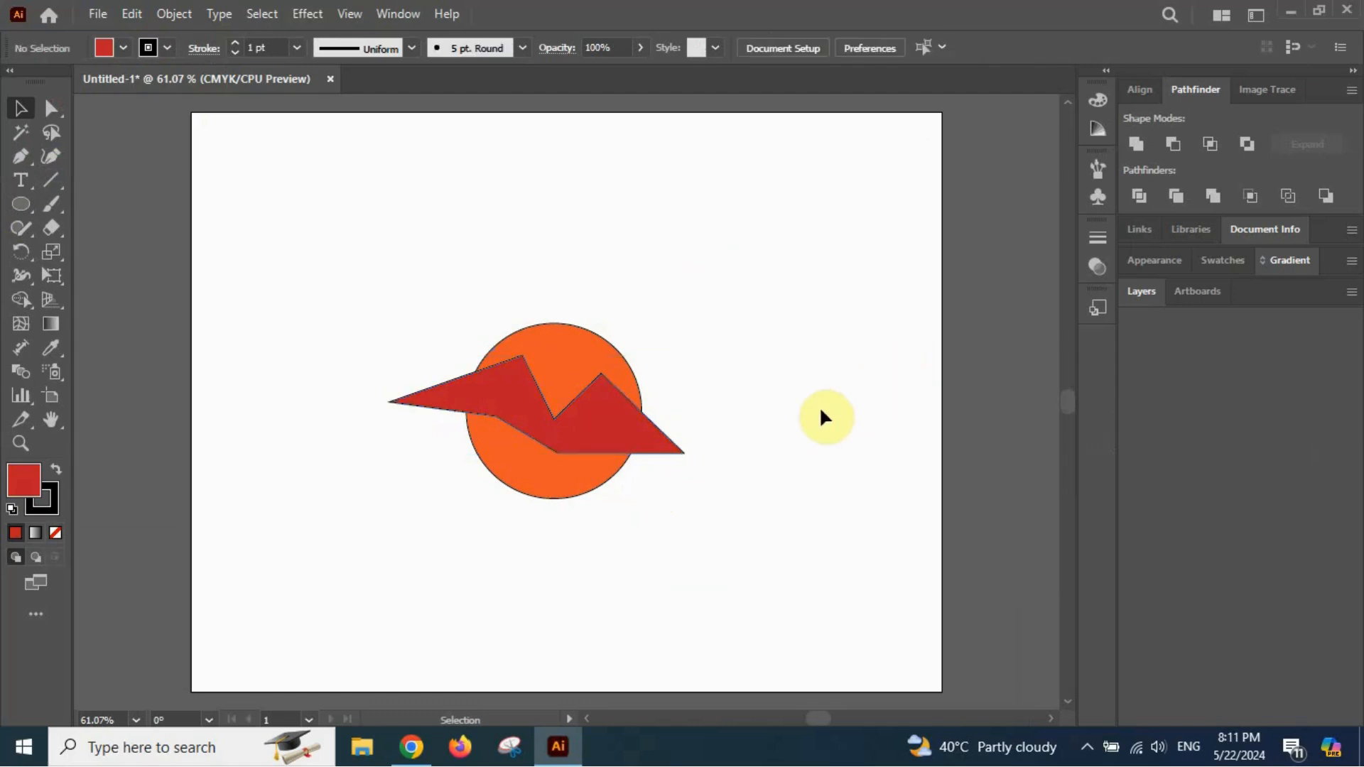
Divide the circle and the red zigzag shape along their overlaps with Pathfinder Divide.
left_click_drag(303, 280, 656, 442)
left_click_drag(739, 539, 749, 554)
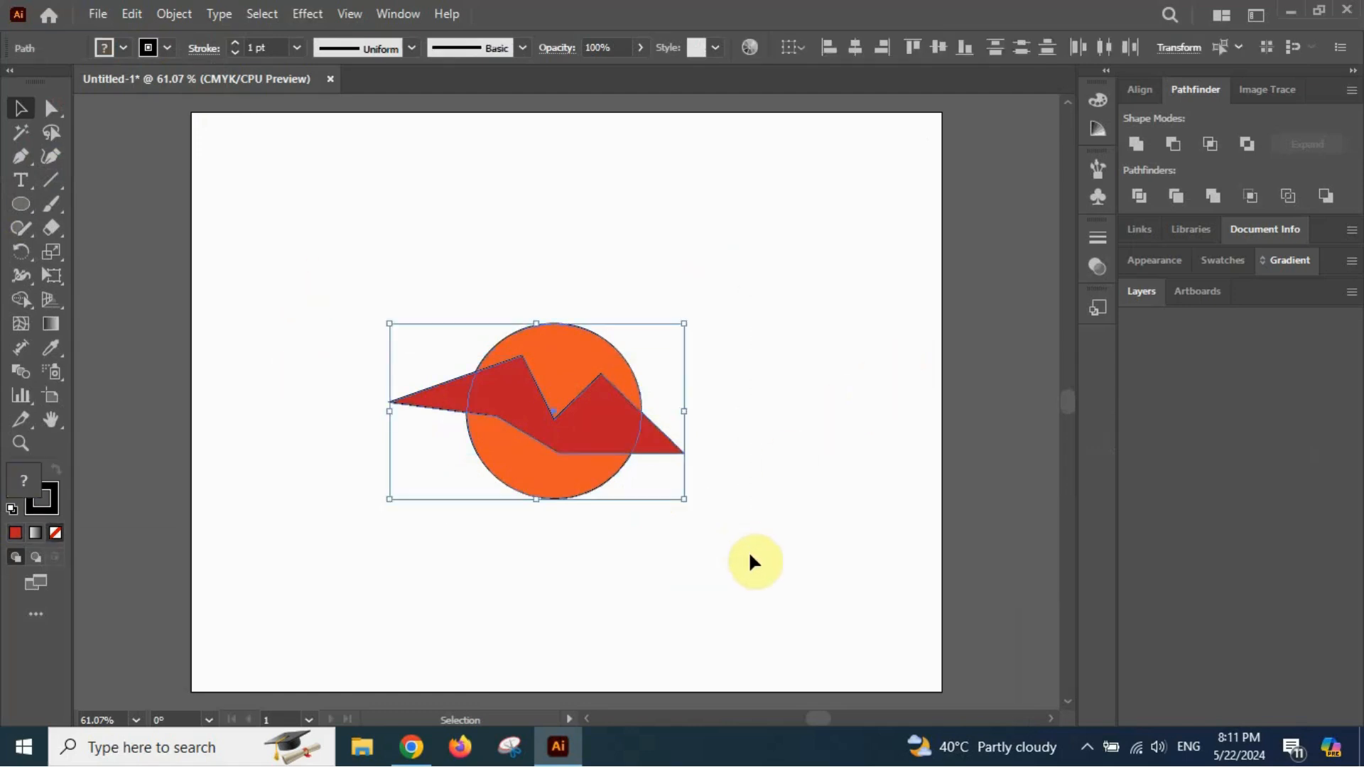
left_click(1132, 196)
left_click(742, 466)
Ungroup the divided circle and zigzag pieces.
left_click_drag(350, 259, 702, 514)
right_click(531, 462)
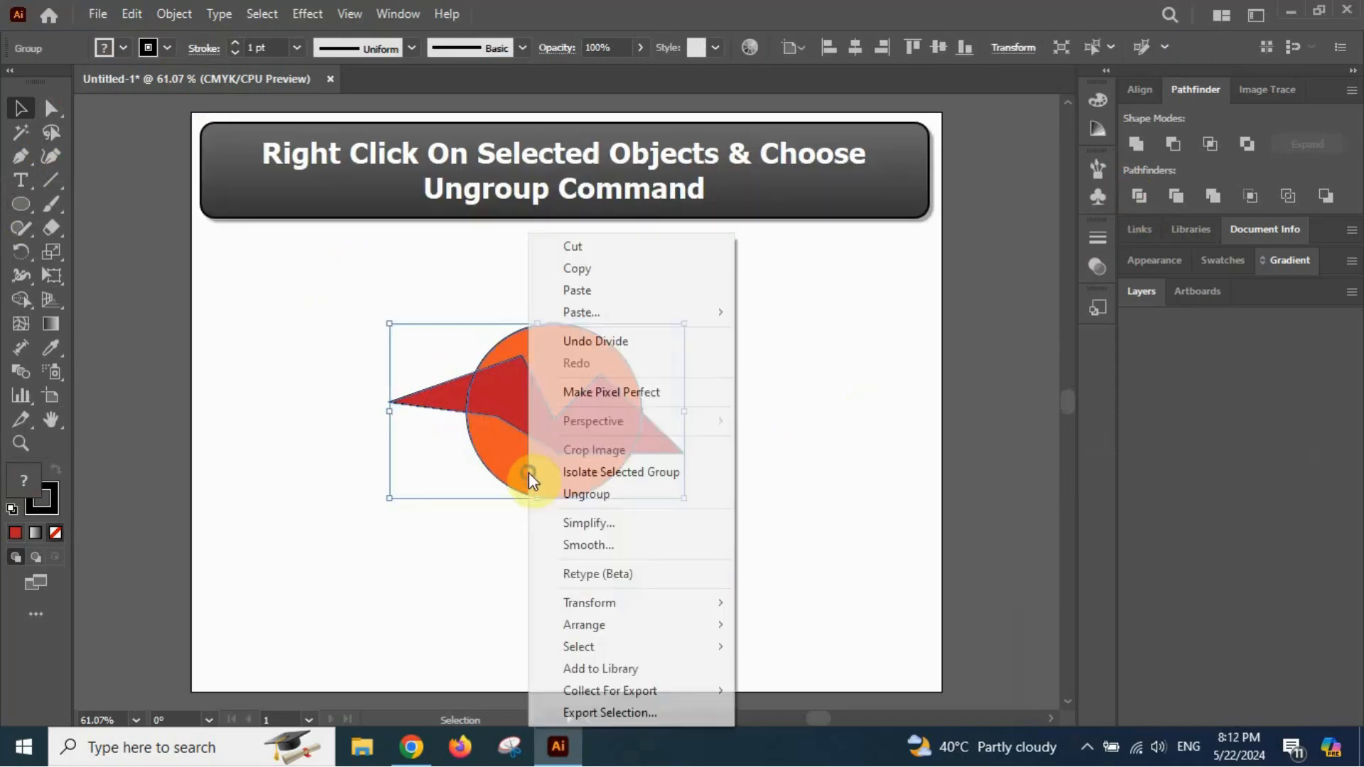
left_click(615, 498)
left_click(790, 385)
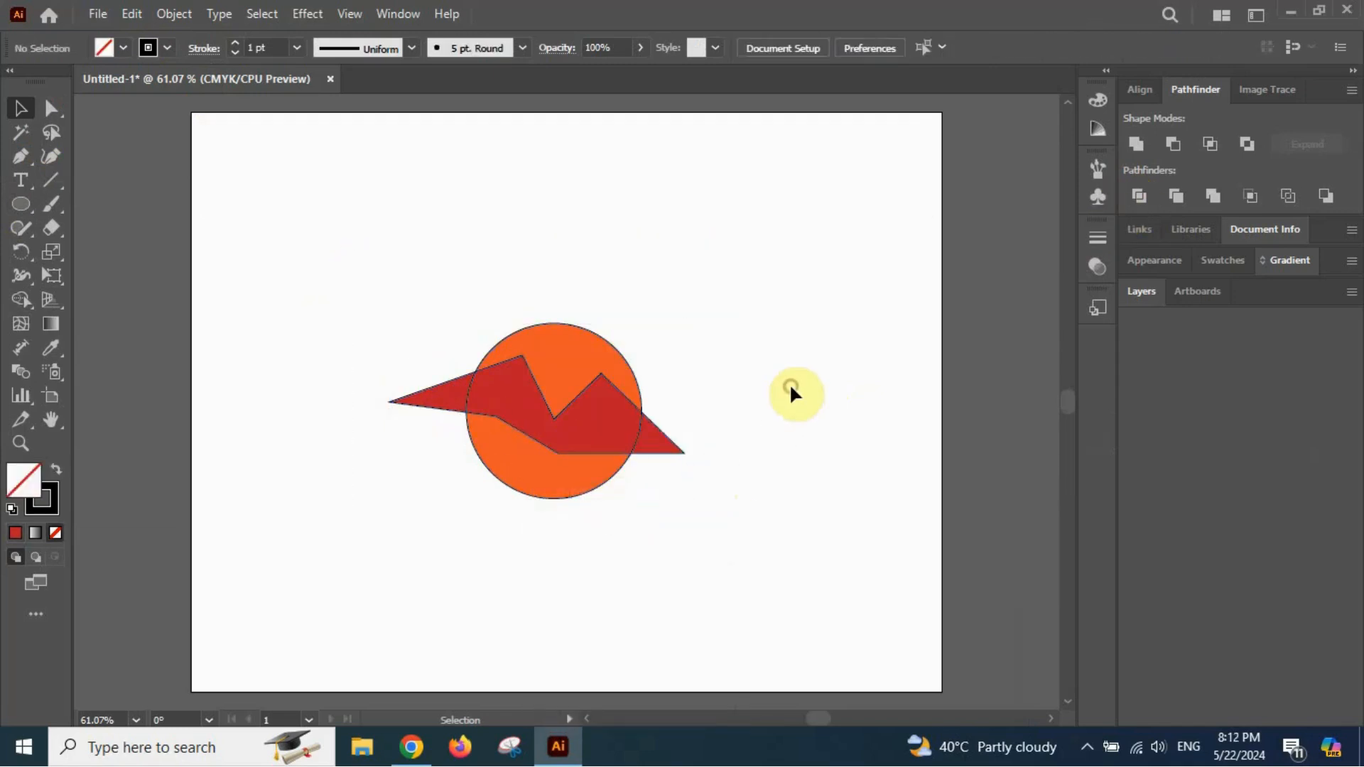
Move the right tip, central red piece, left tip and upper orange piece apart from one another.
left_click_drag(652, 449, 794, 387)
left_click_drag(592, 419, 691, 597)
left_click_drag(449, 403, 376, 477)
left_click_drag(574, 376, 625, 304)
left_click(745, 480)
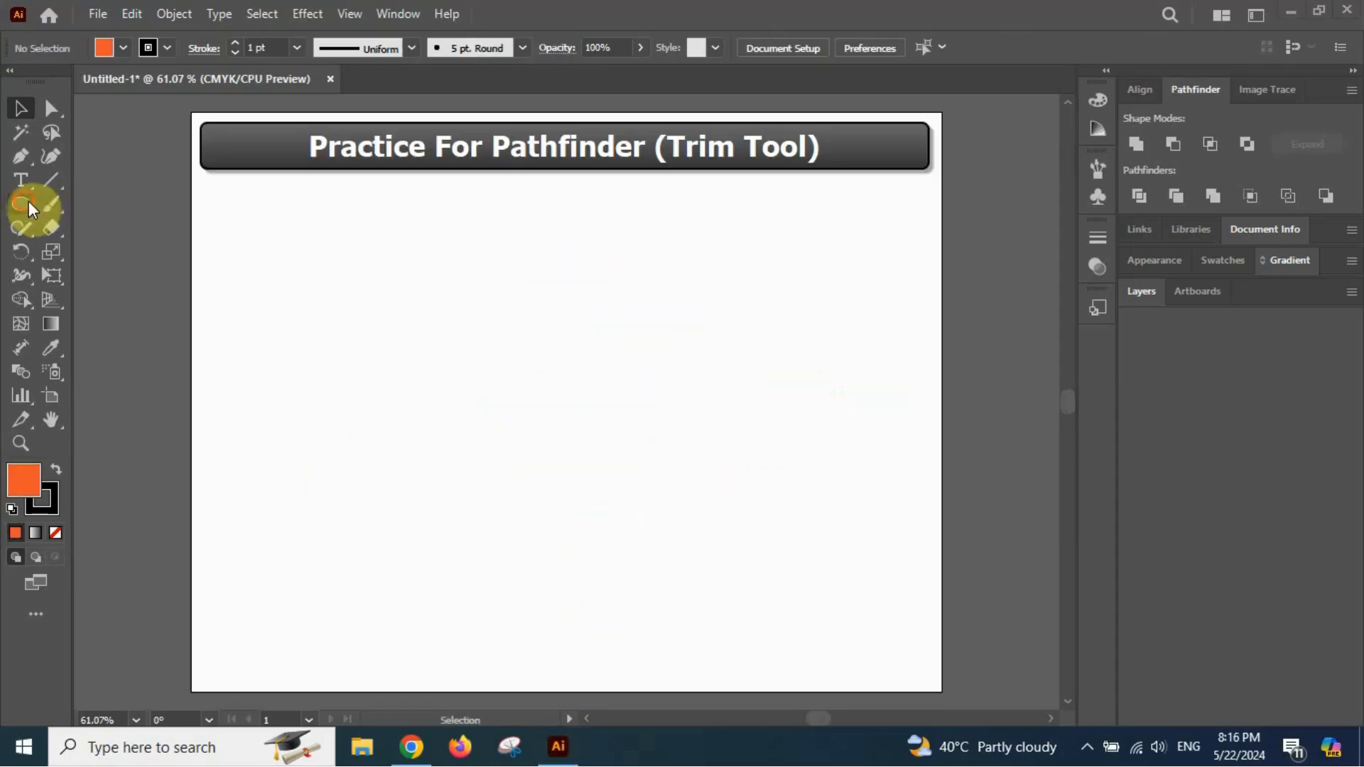
Draw an eight-sided polygon with a flat top edge using the Polygon tool.
left_click(29, 202)
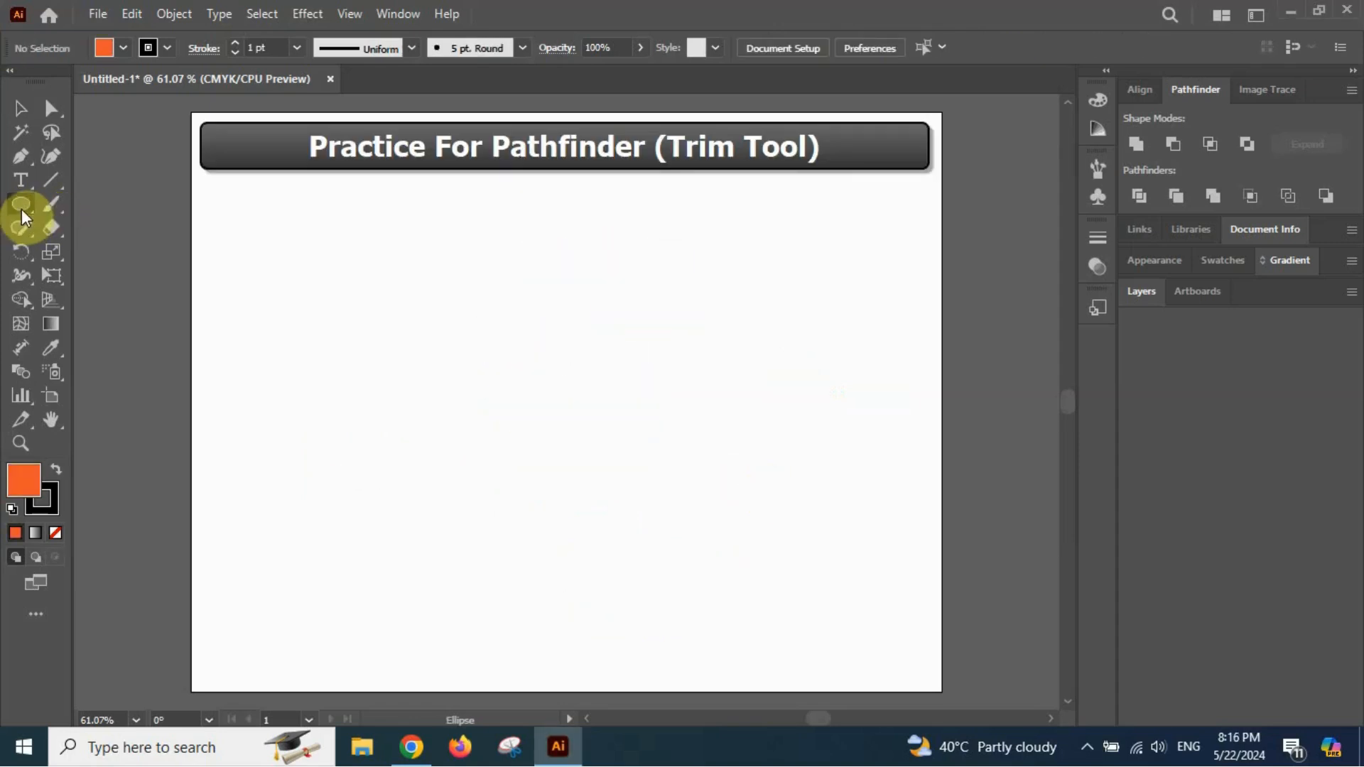
left_click(21, 209)
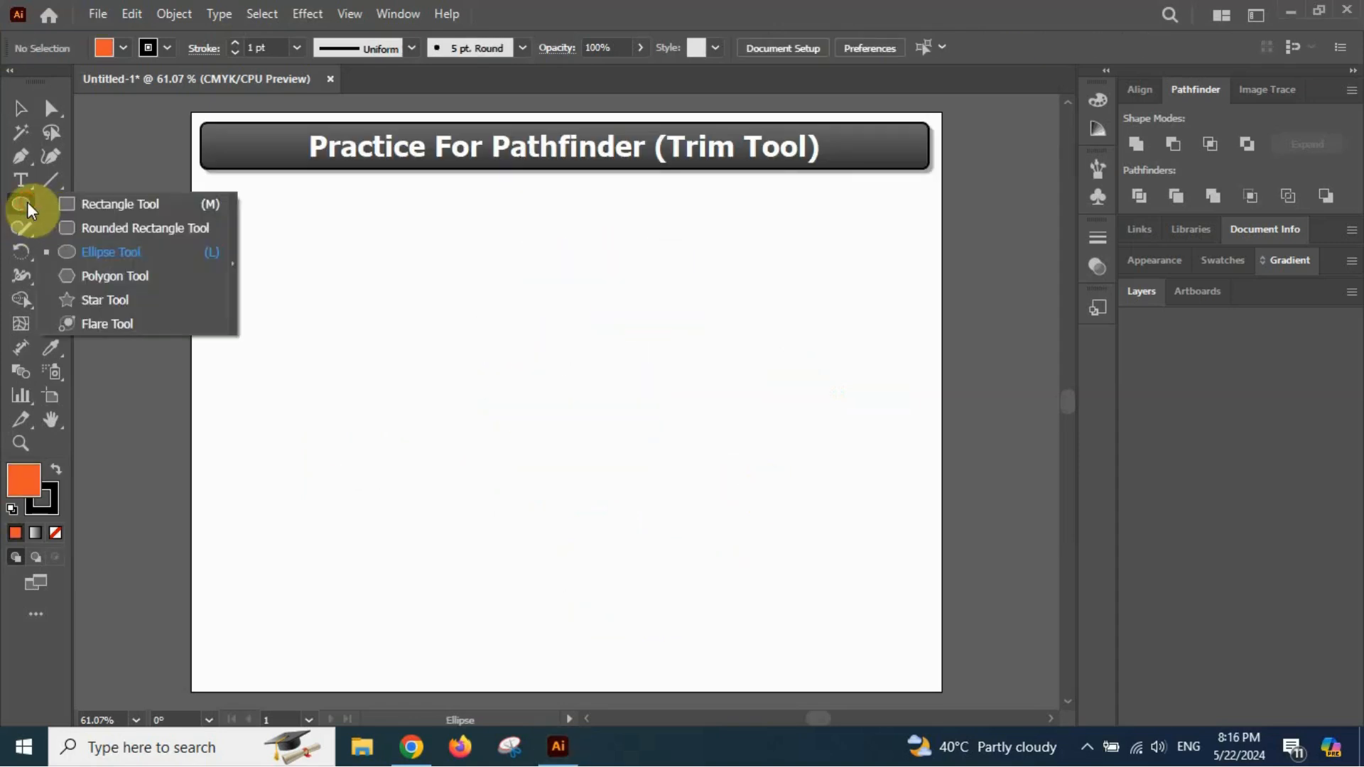
left_click(142, 278)
mouse_move(403, 284)
left_mouse_down()
mouse_move(532, 356)
mouse_move(557, 350)
left_mouse_up()
key("Up")
key("Up")
key("Up")
key("Up")
key("Up")
Move the octagon to the middle of the artboard.
key("v")
left_click_drag(370, 314, 518, 440)
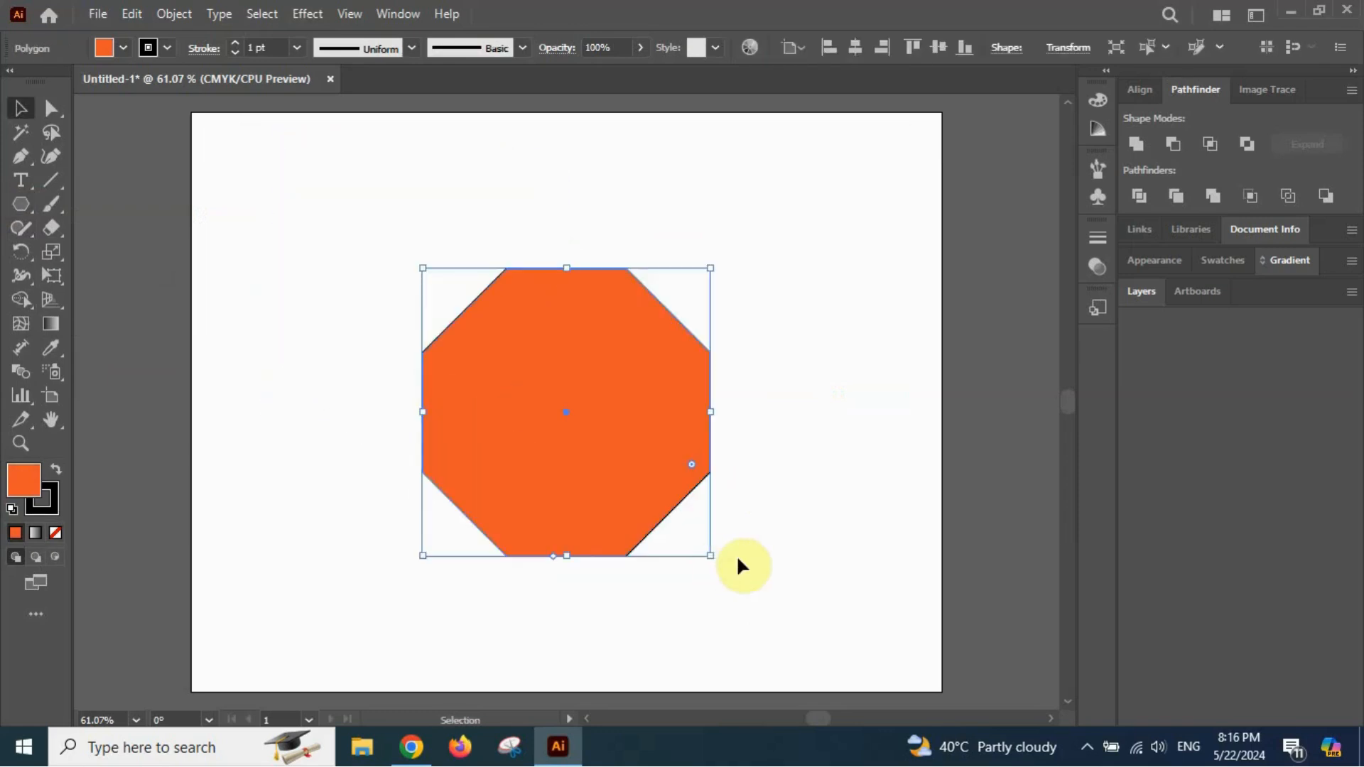
left_click(764, 563)
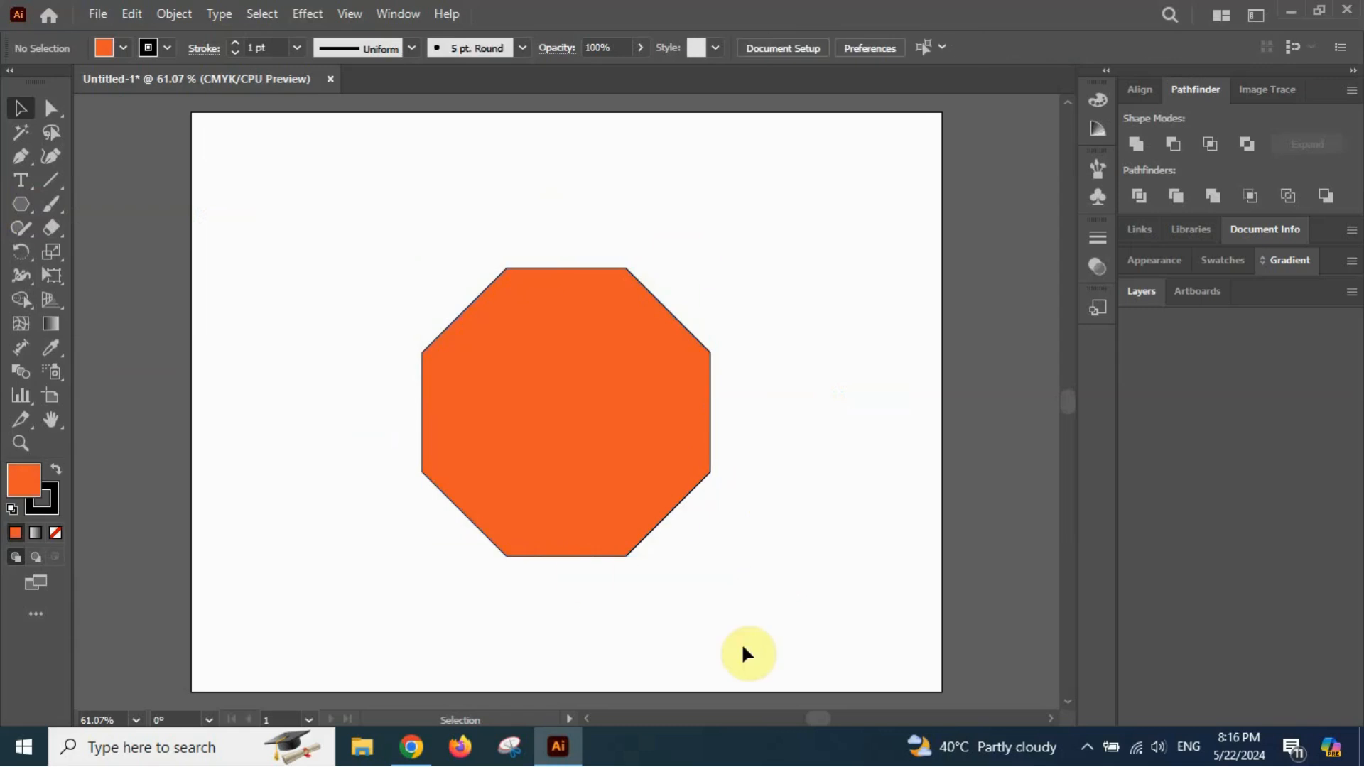
Draw a closed, jagged shape with the Pen tool across the octagon, extending past its left side and bottom edge.
left_click(19, 155)
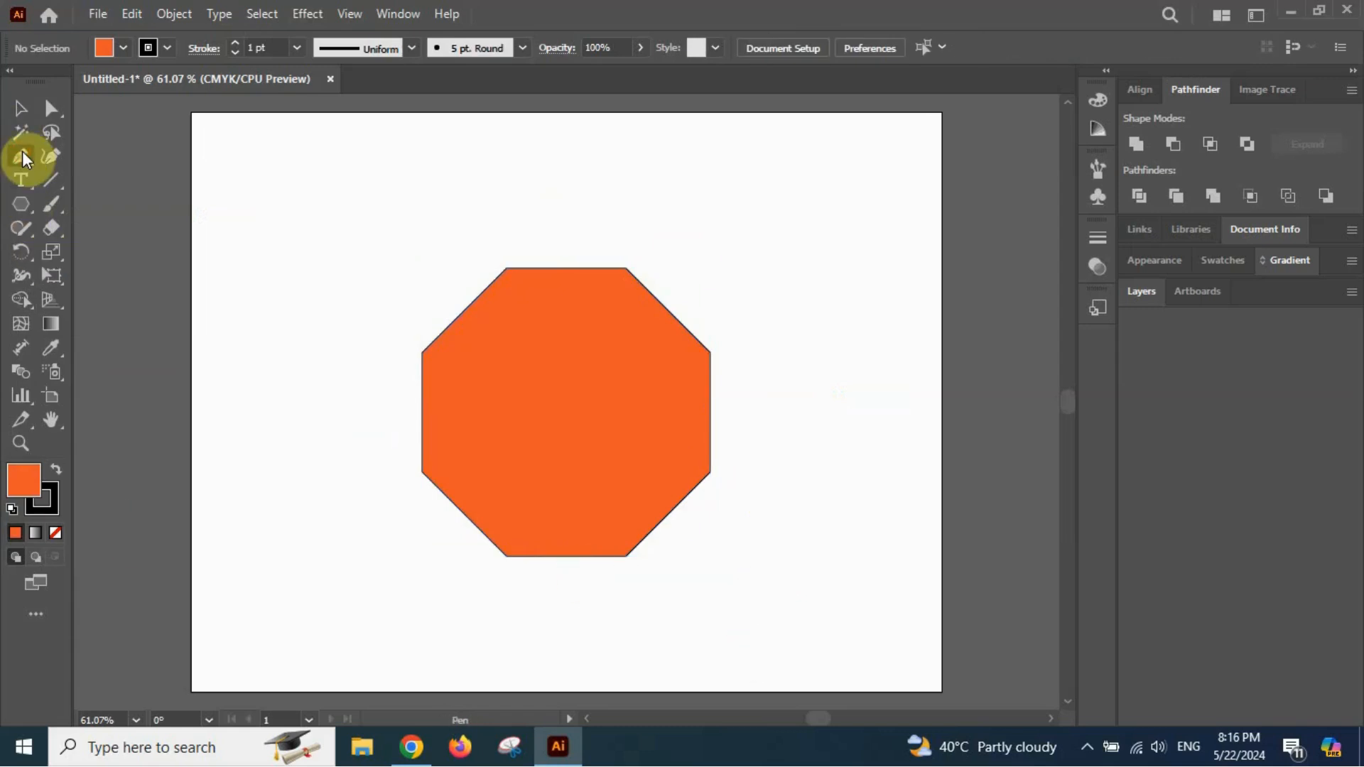
left_click(402, 293)
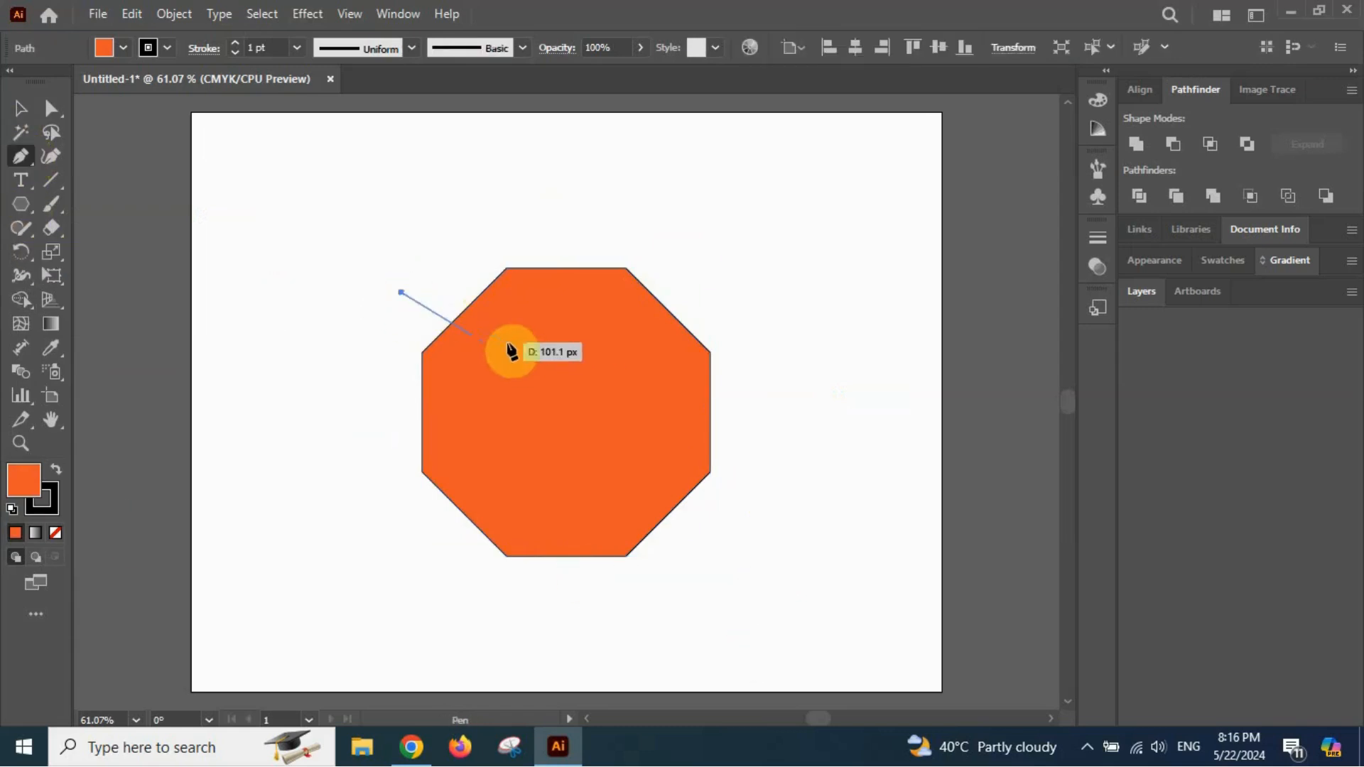
left_click(481, 339)
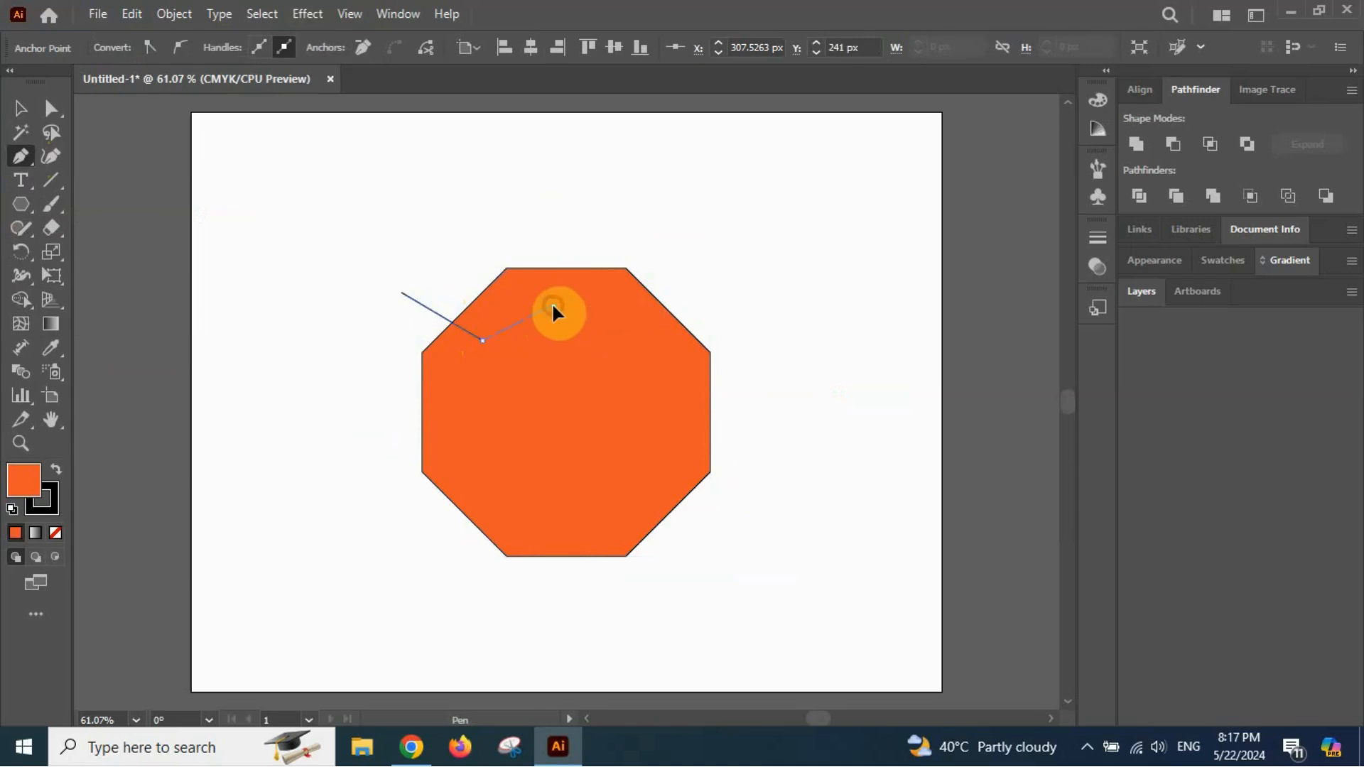
left_click(553, 306)
left_click(610, 369)
left_click(665, 362)
left_click_drag(622, 463, 587, 606)
left_click(587, 600)
left_click_drag(505, 456, 357, 416)
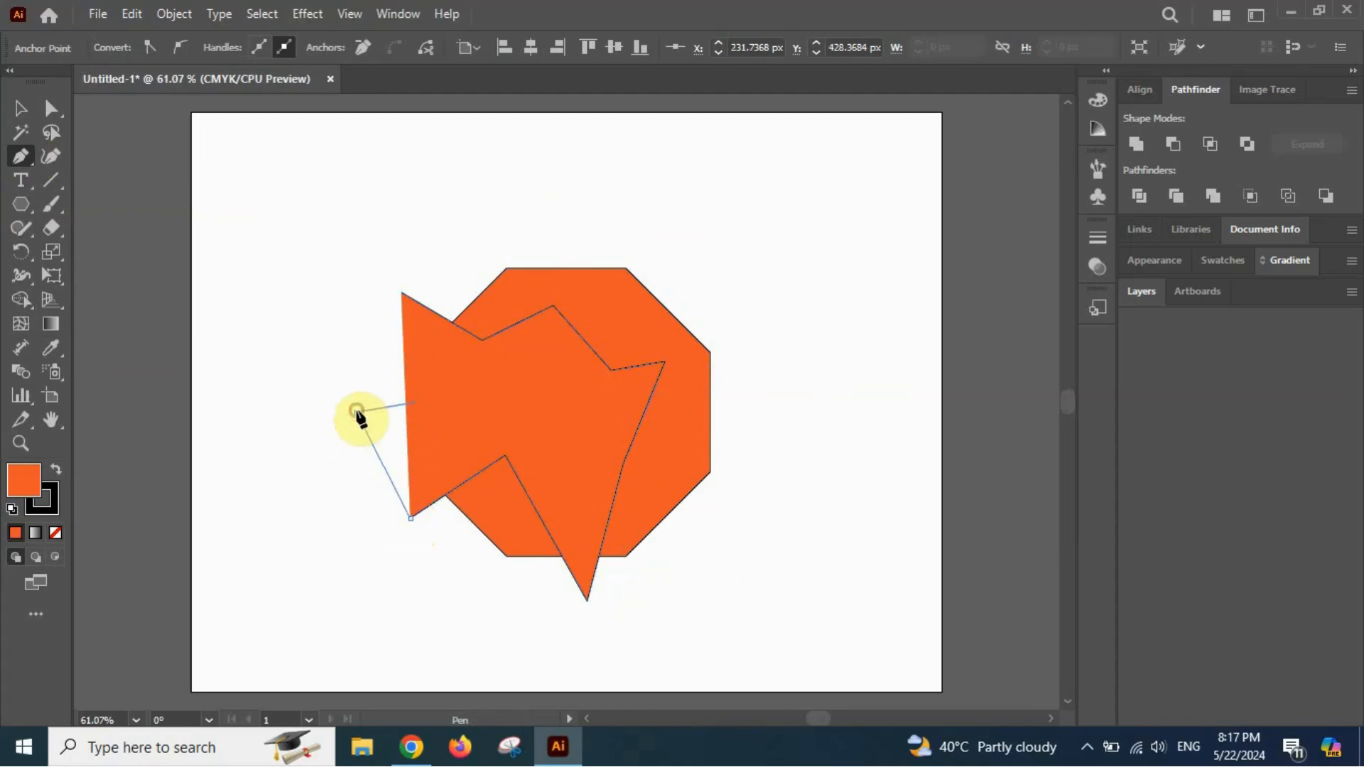
left_click(356, 412)
left_click(401, 294)
key("v")
left_click(777, 496)
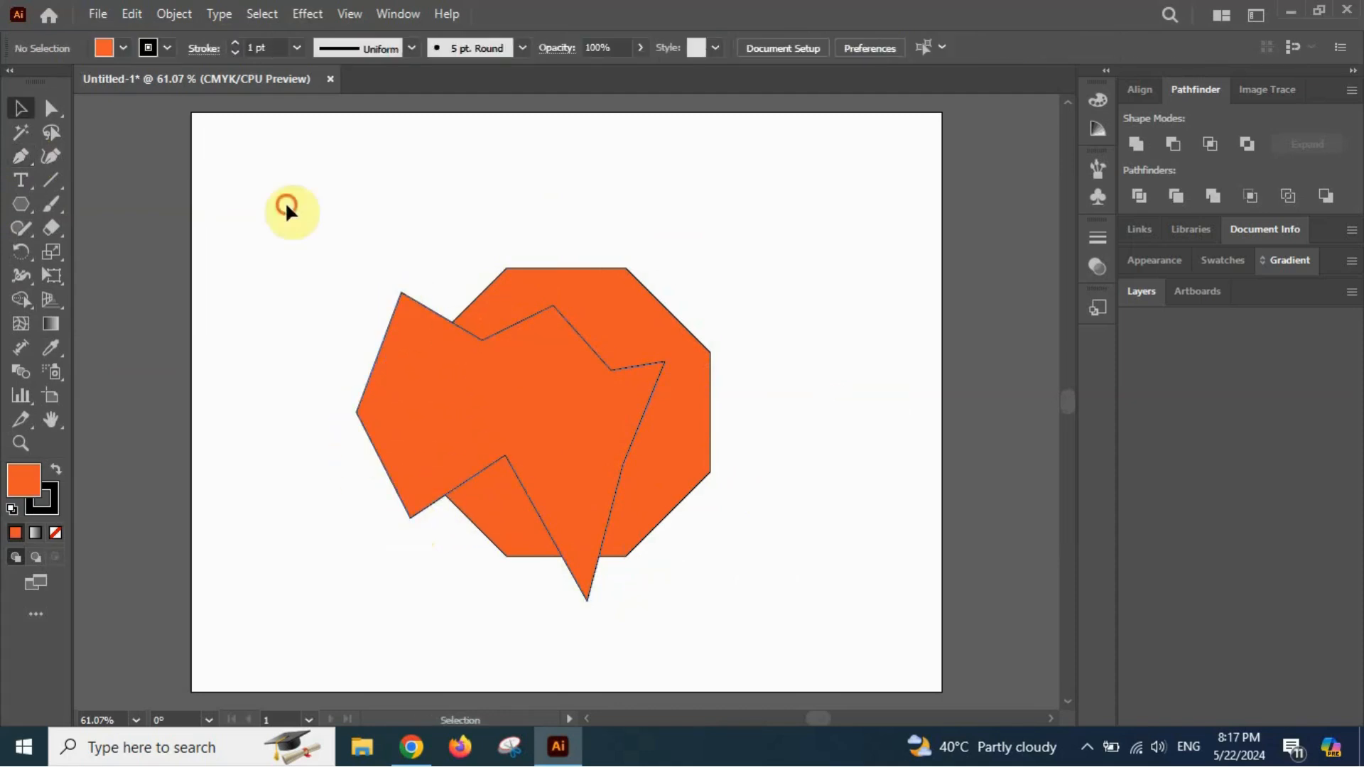
Trim the octagon with the overlapping jagged shape and ungroup the resulting pieces.
left_click_drag(640, 494, 764, 641)
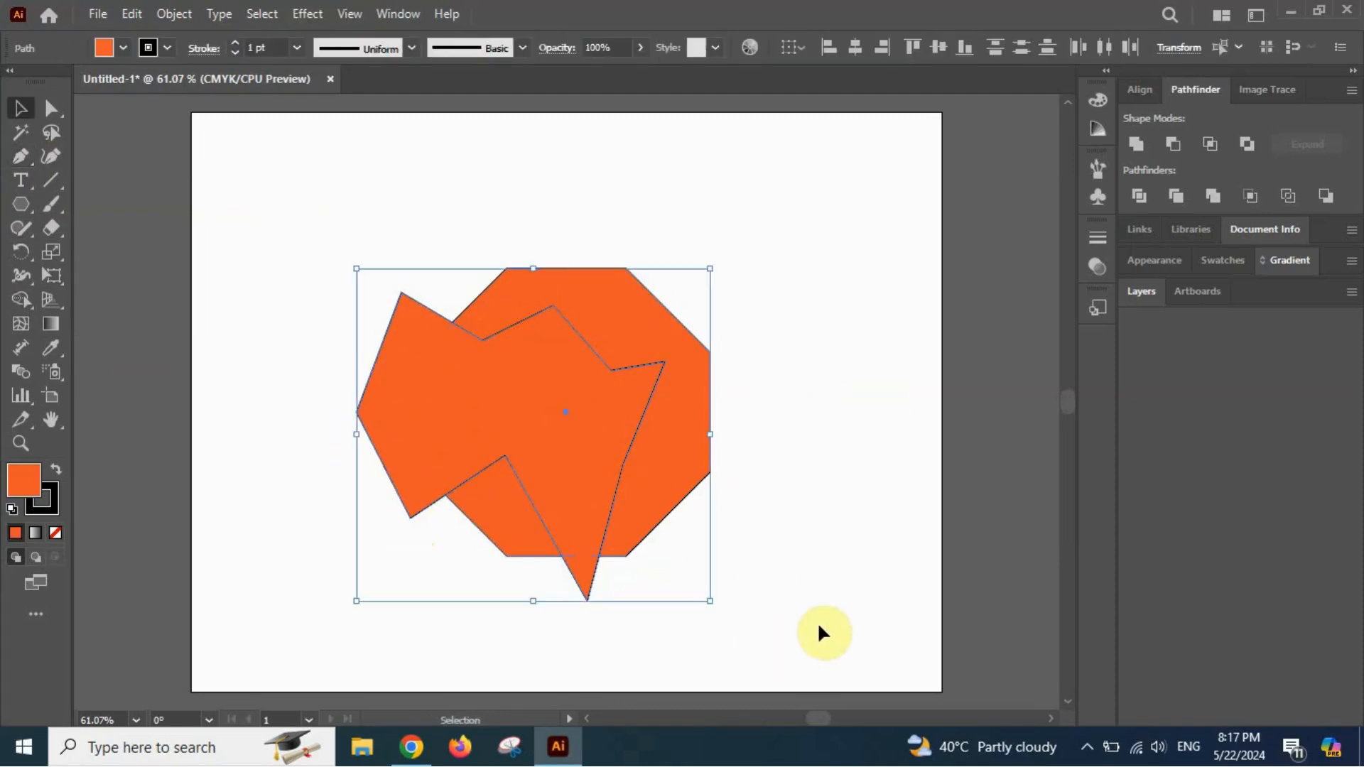
left_click(1175, 196)
left_click(814, 425)
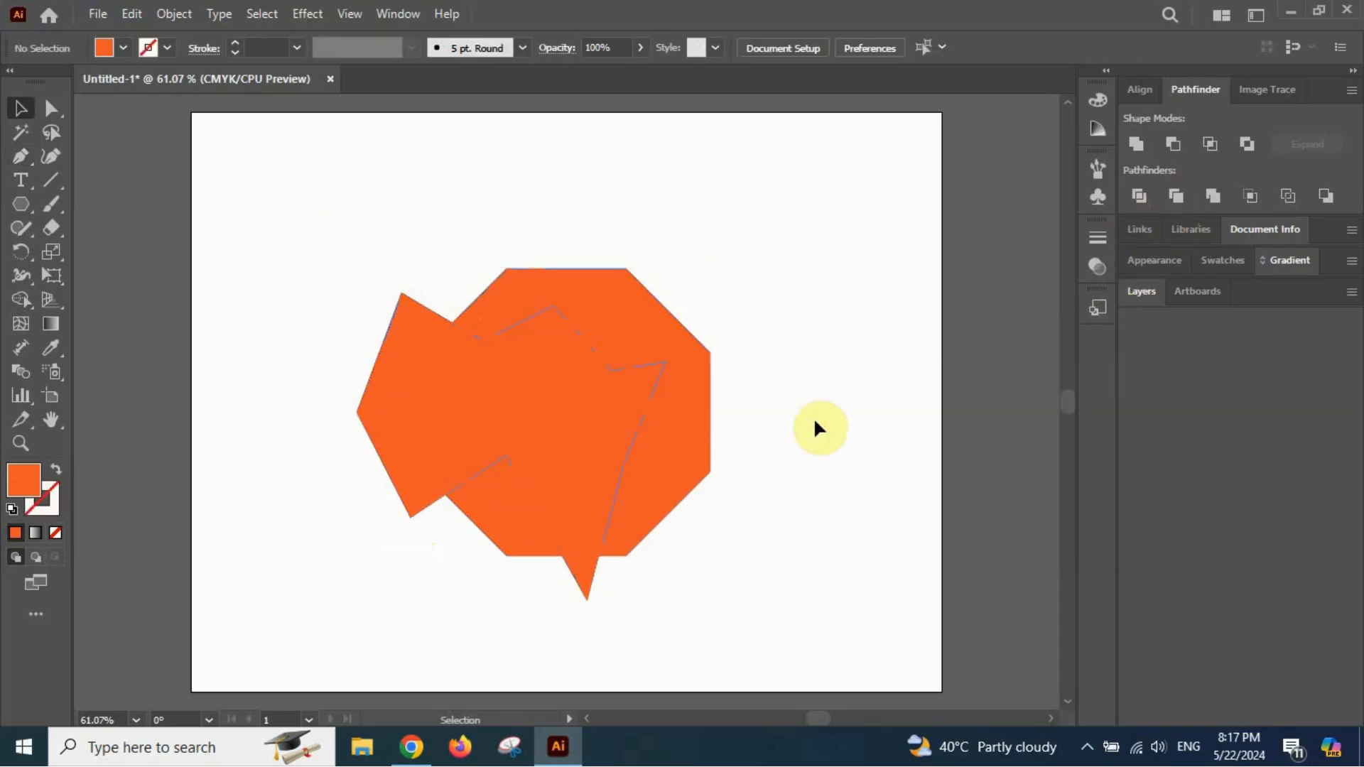
left_click_drag(304, 241, 794, 659)
right_click(578, 476)
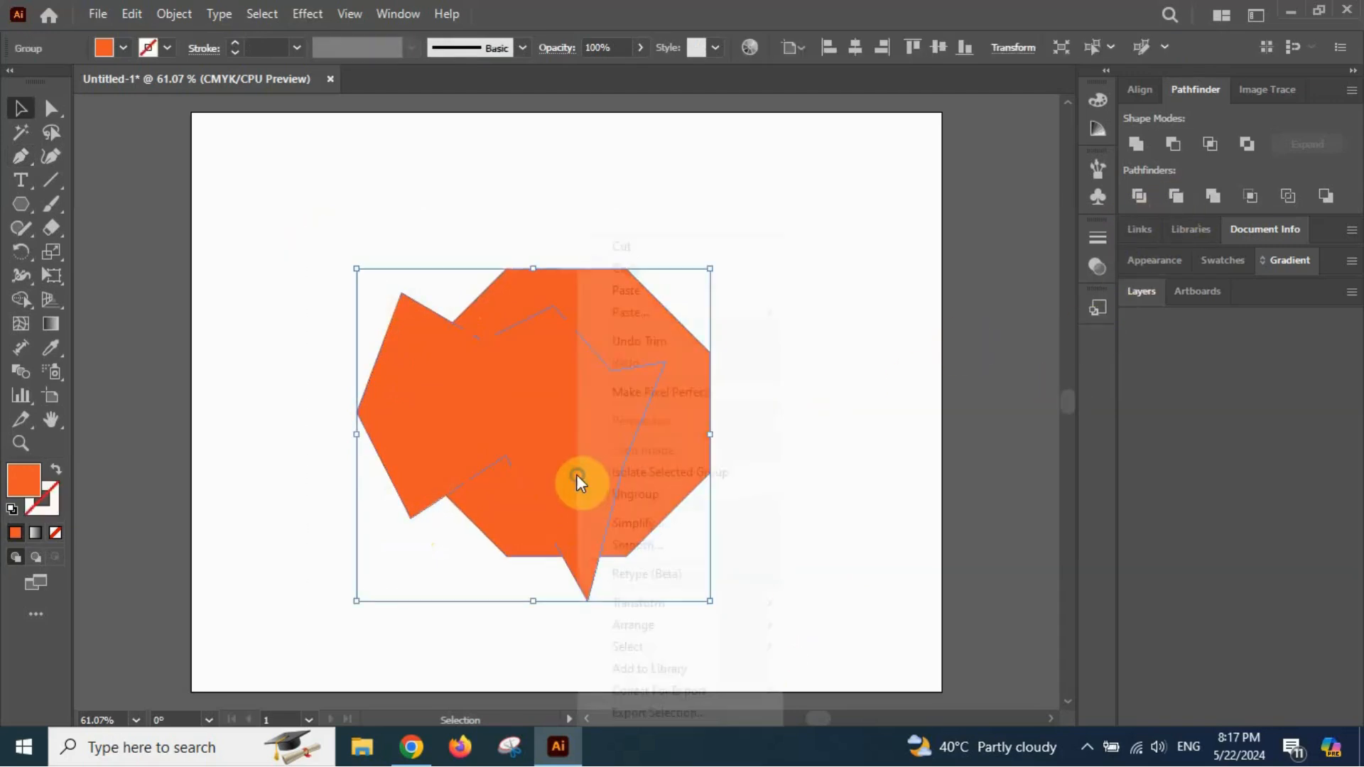
left_click(654, 501)
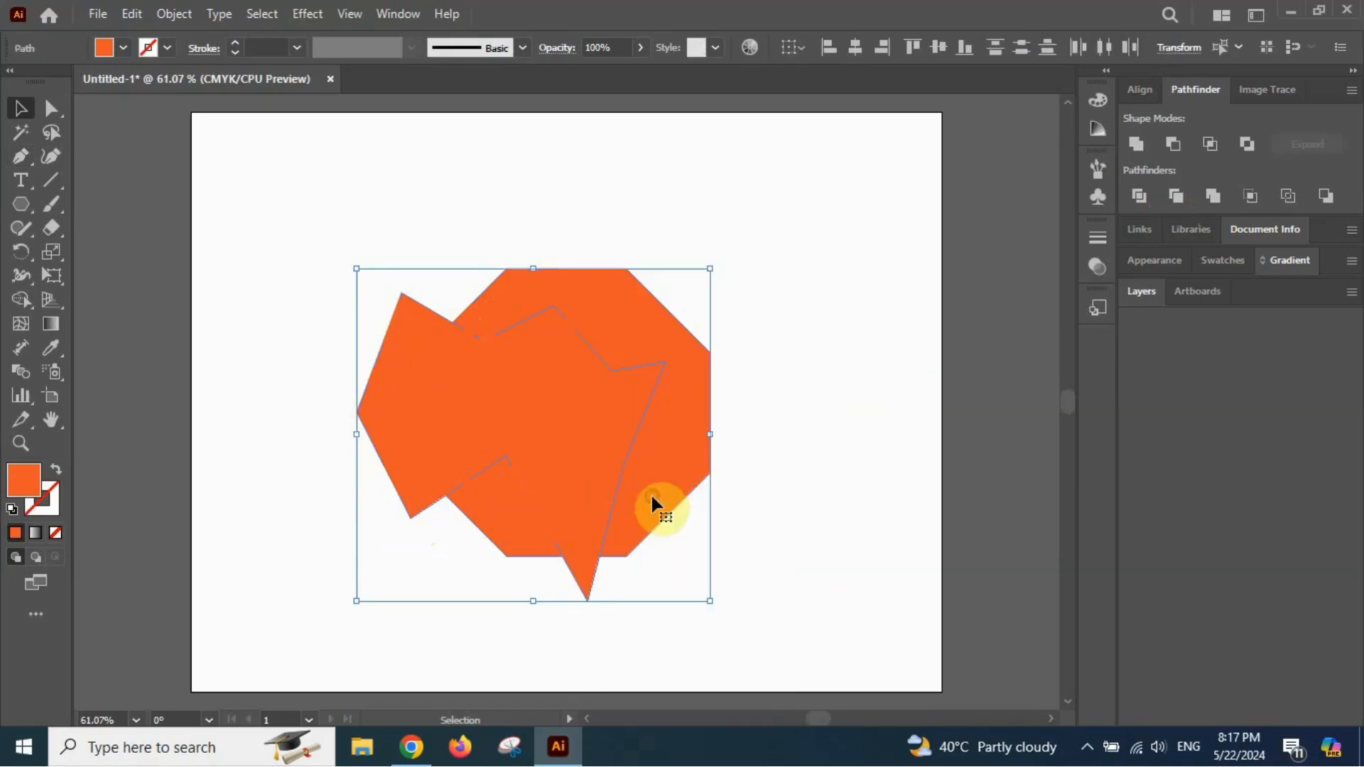
left_click(817, 459)
Move the jagged piece, the curved octagon remnant and the small lower-left remnant apart from one another.
left_click_drag(549, 402, 813, 226)
left_click_drag(645, 485, 407, 338)
left_click_drag(469, 515, 322, 574)
left_click(581, 590)
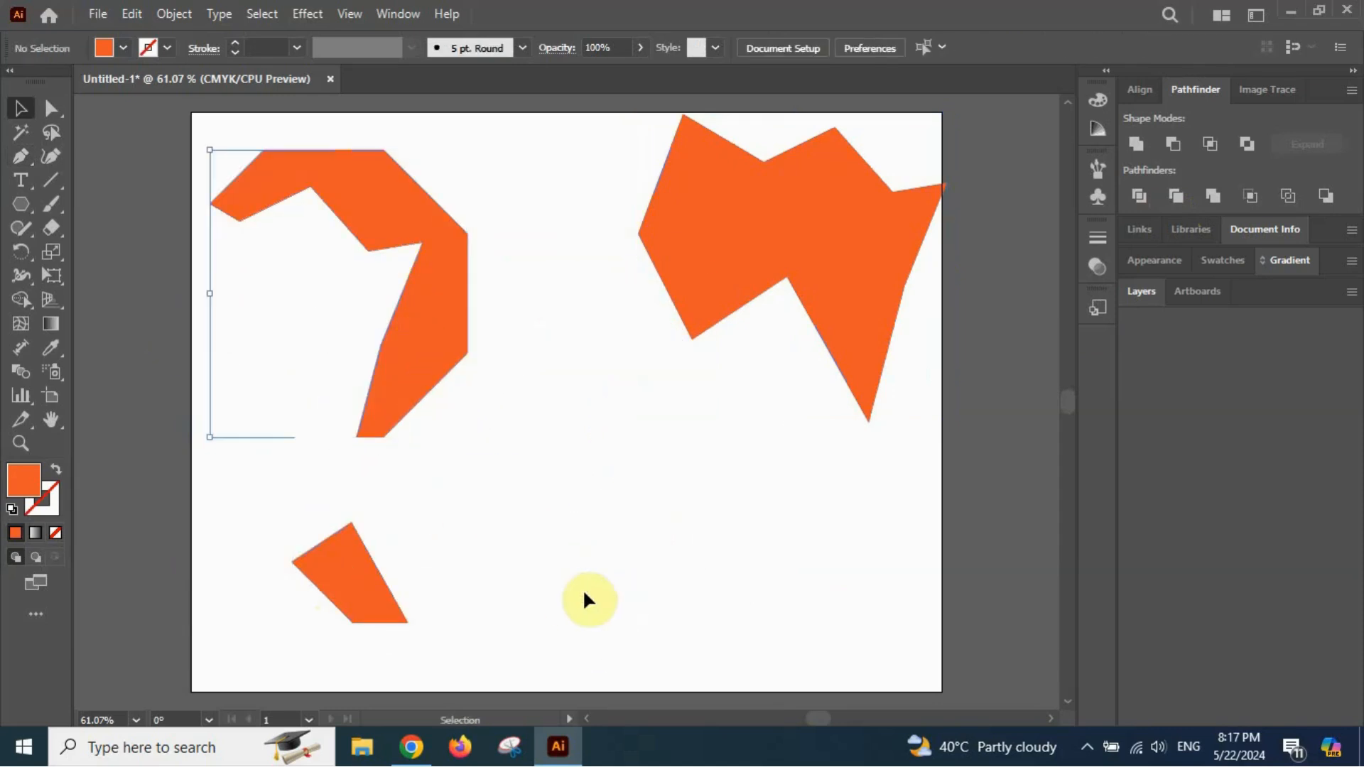
Draw a rounded rectangle in the middle of the artboard.
left_click(21, 204)
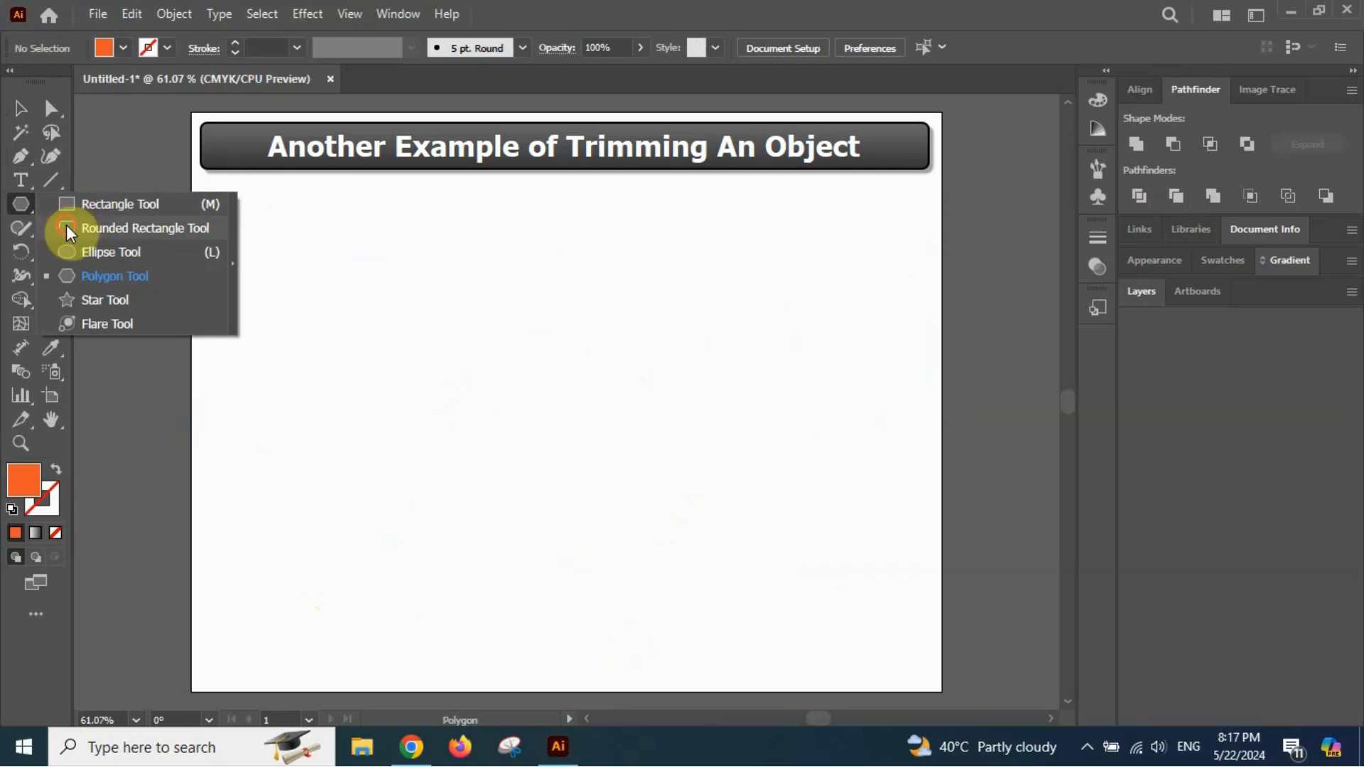
left_click(67, 227)
left_click_drag(412, 280, 649, 473)
Draw a closed staircase-edged shape with the Pen tool, covering the rounded rectangle's upper-right part.
left_click(21, 159)
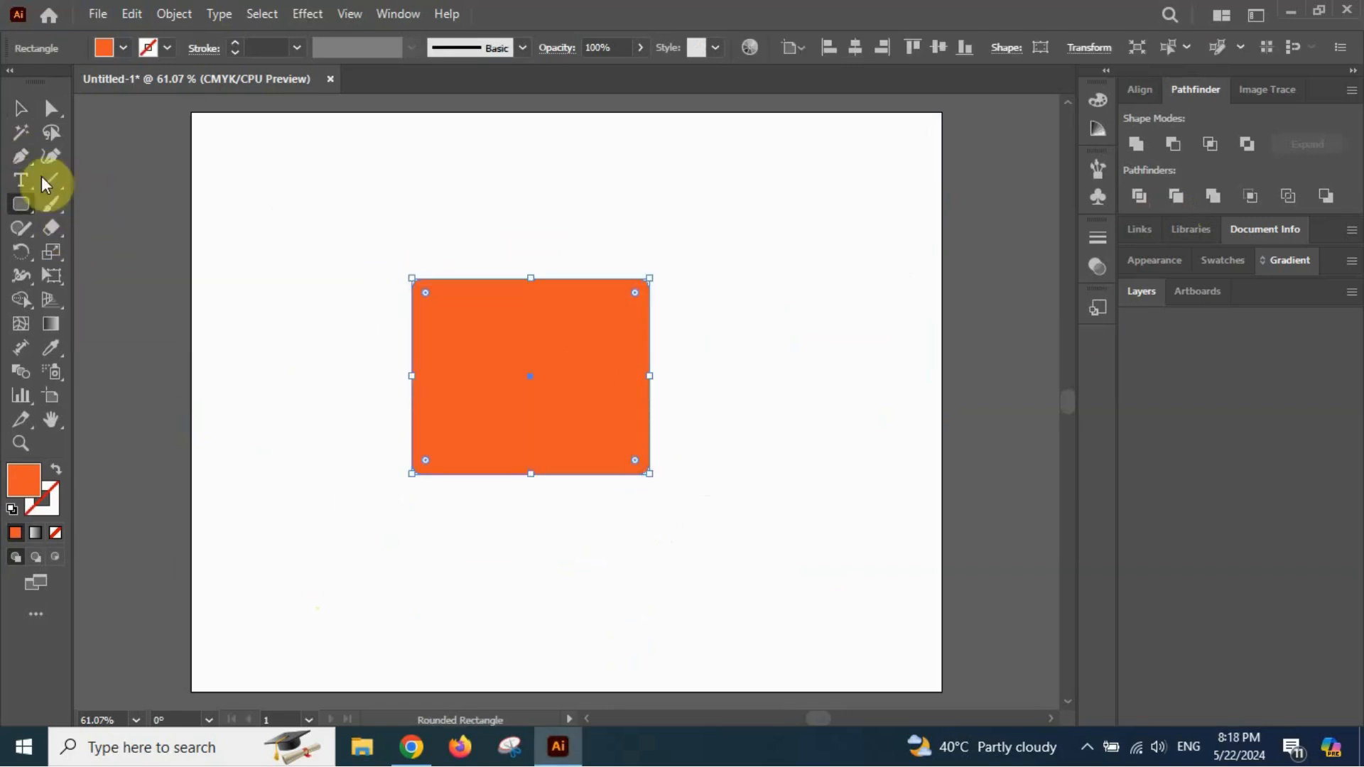
left_click(522, 240)
left_click_drag(522, 323, 563, 326)
left_click(562, 324)
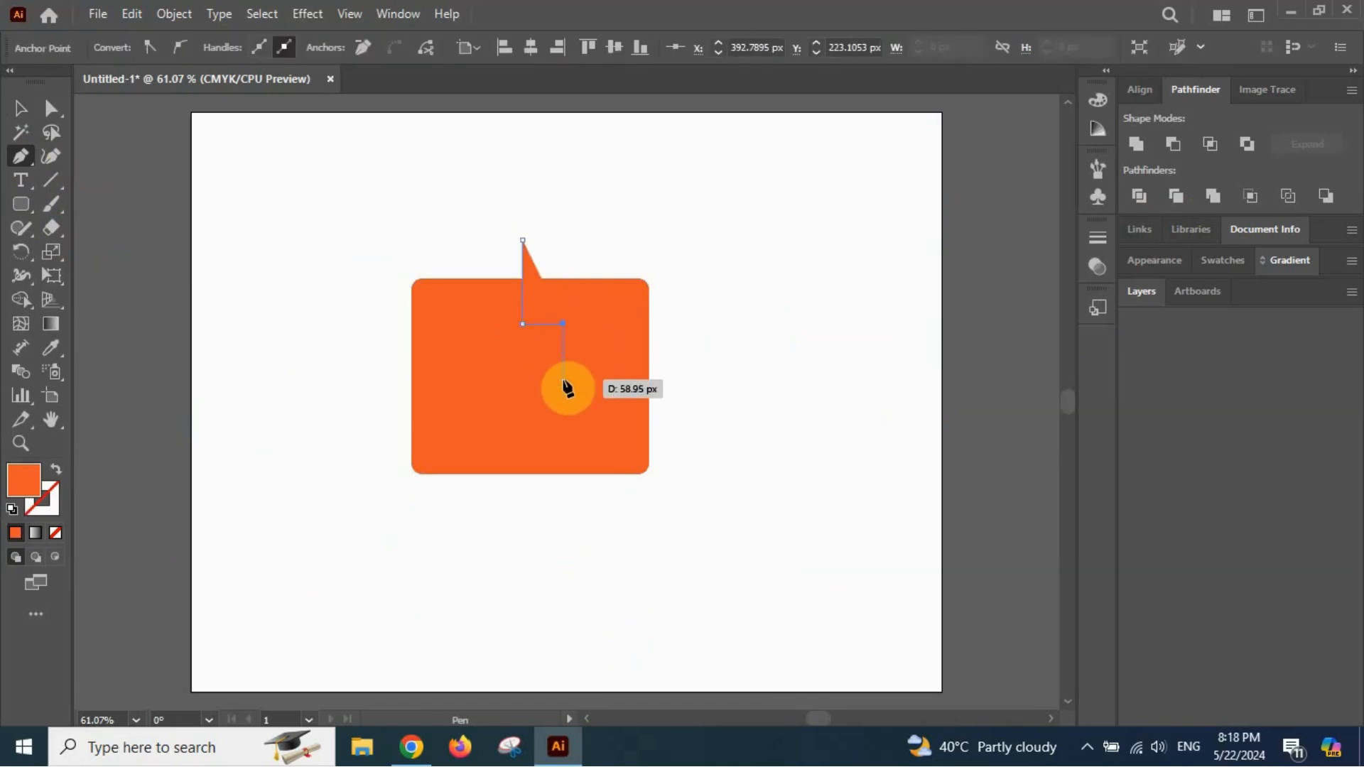
left_click(609, 375)
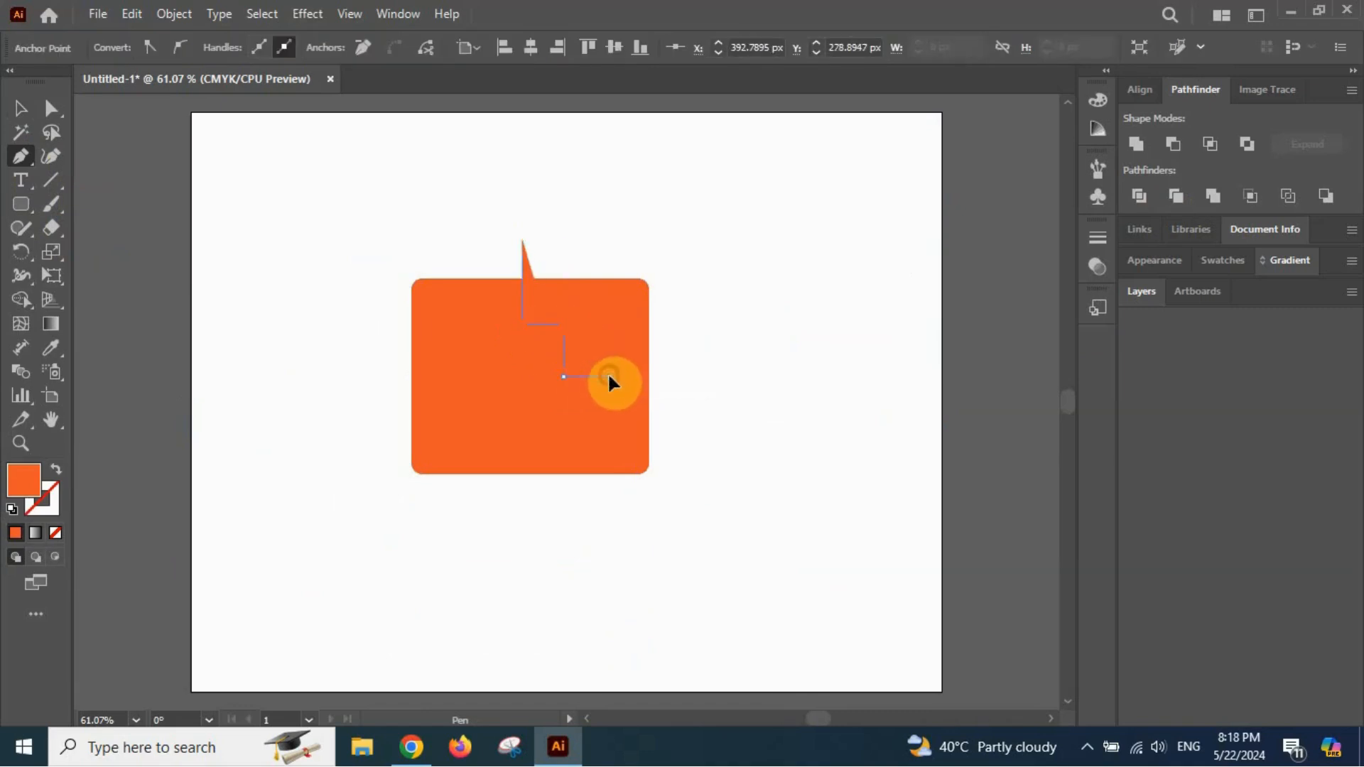
left_click(609, 430)
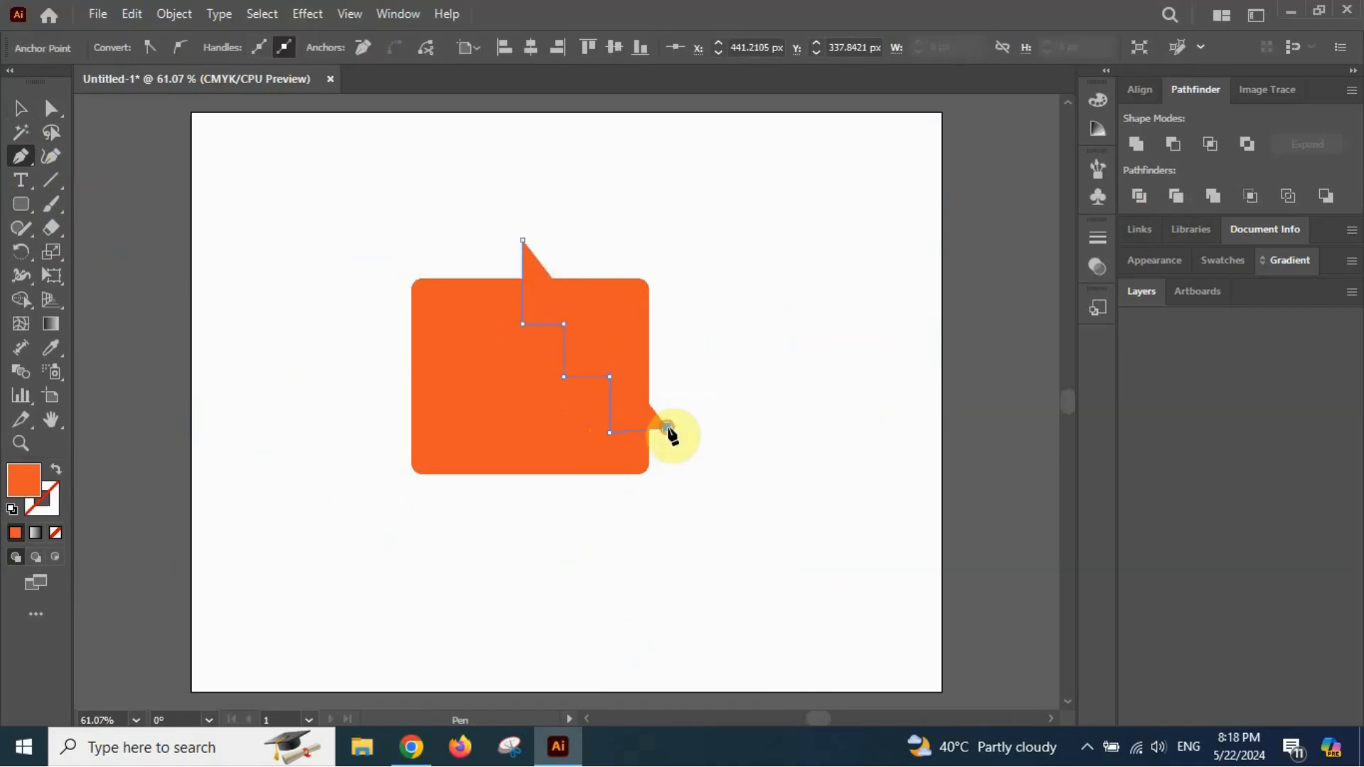
left_click(667, 428)
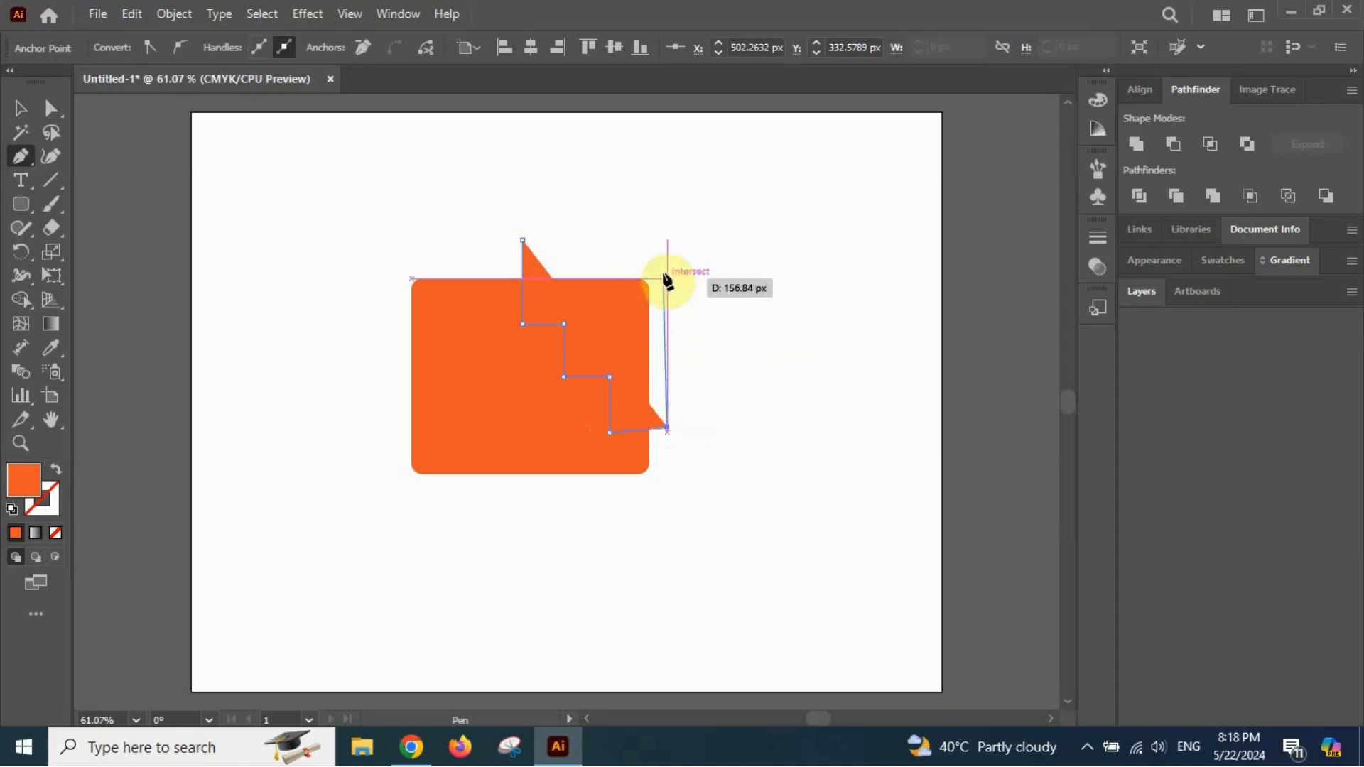
left_click(659, 229)
left_click(522, 240)
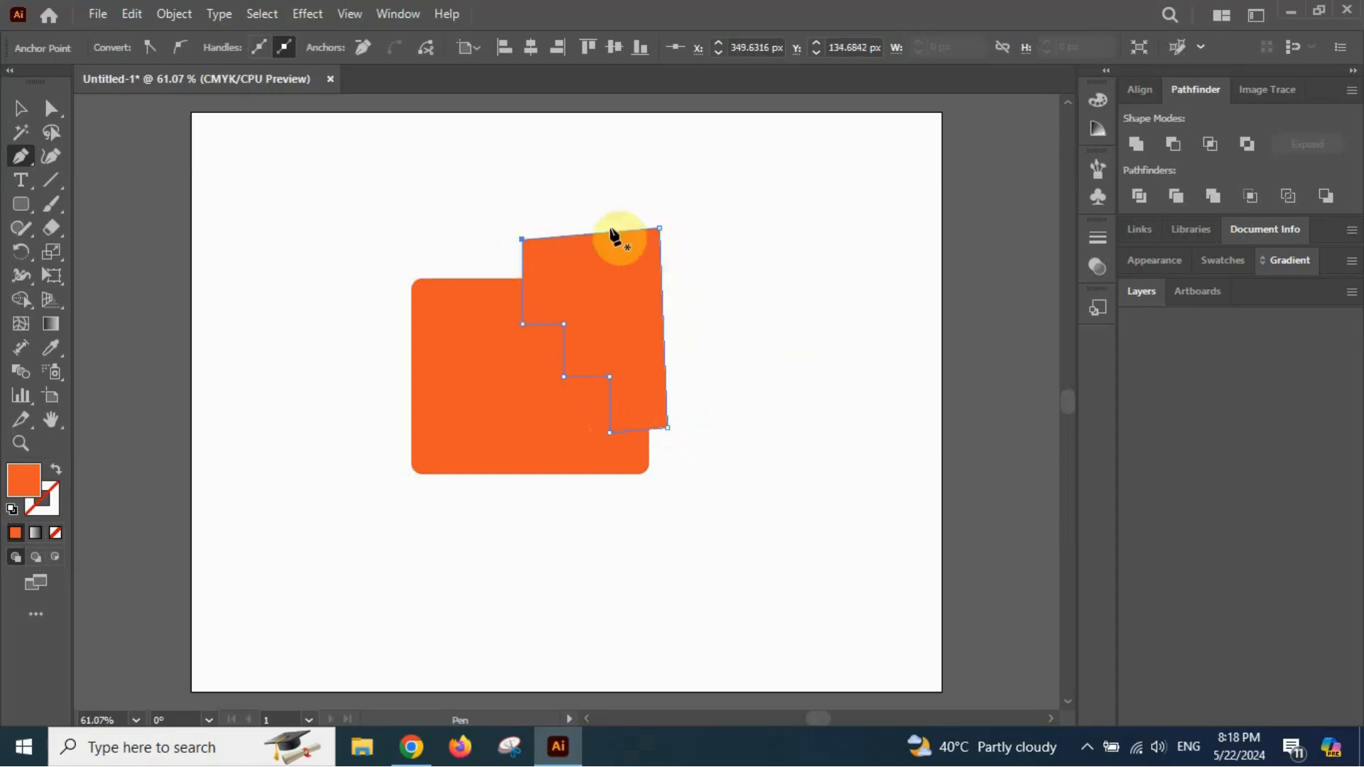
Trim the rounded rectangle with the overlapping staircase shape.
key("v")
left_click_drag(374, 180, 781, 572)
left_click(1176, 203)
Ungroup the trimmed pieces and move the staircase piece away to the upper right.
right_click(509, 406)
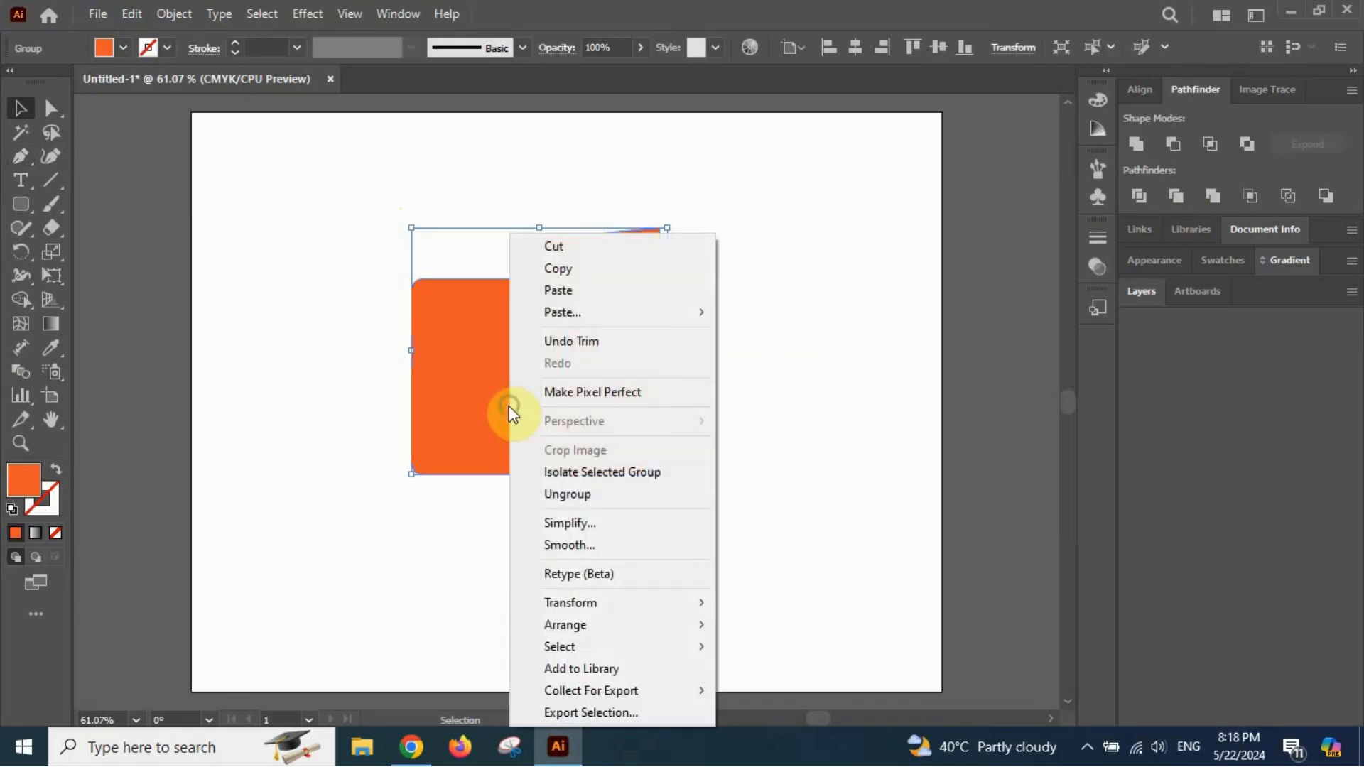
left_click(591, 522)
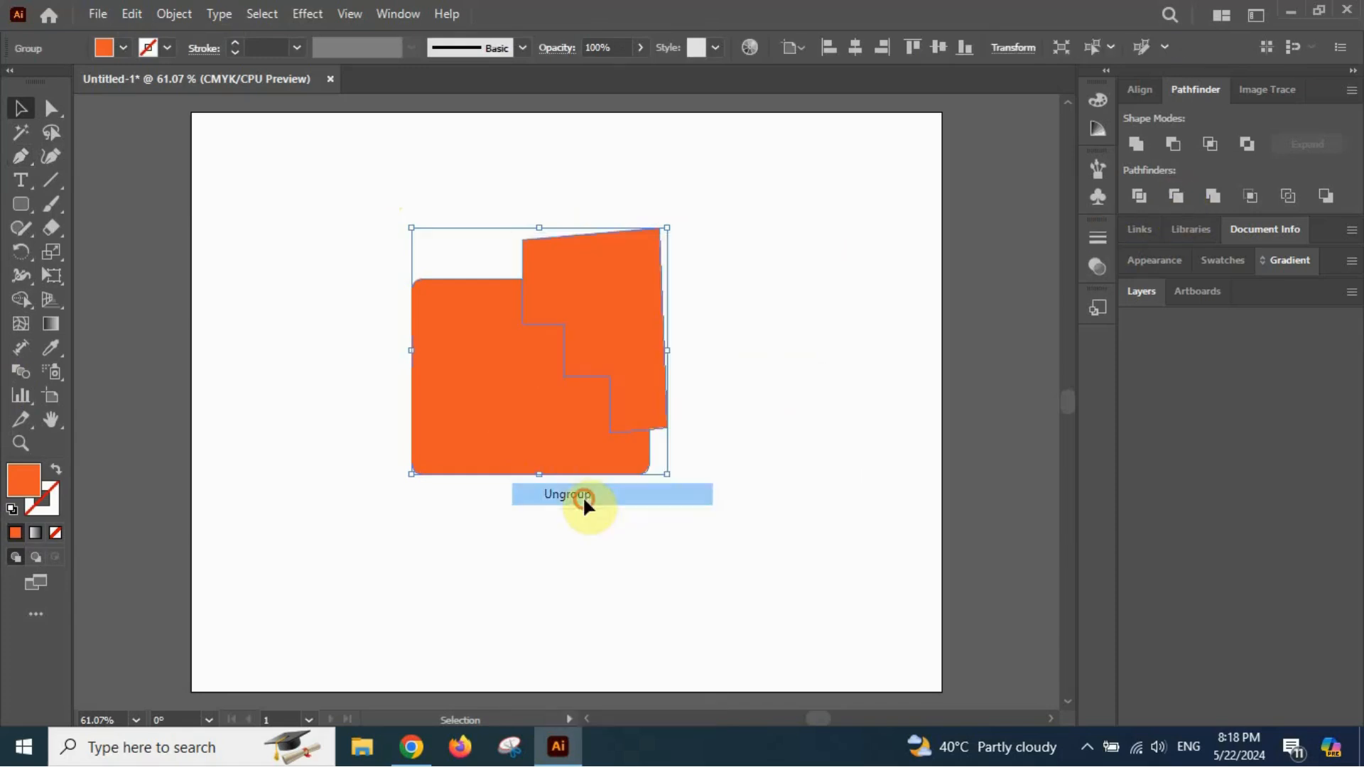
left_click(713, 334)
left_click_drag(633, 316, 787, 258)
left_click(679, 492)
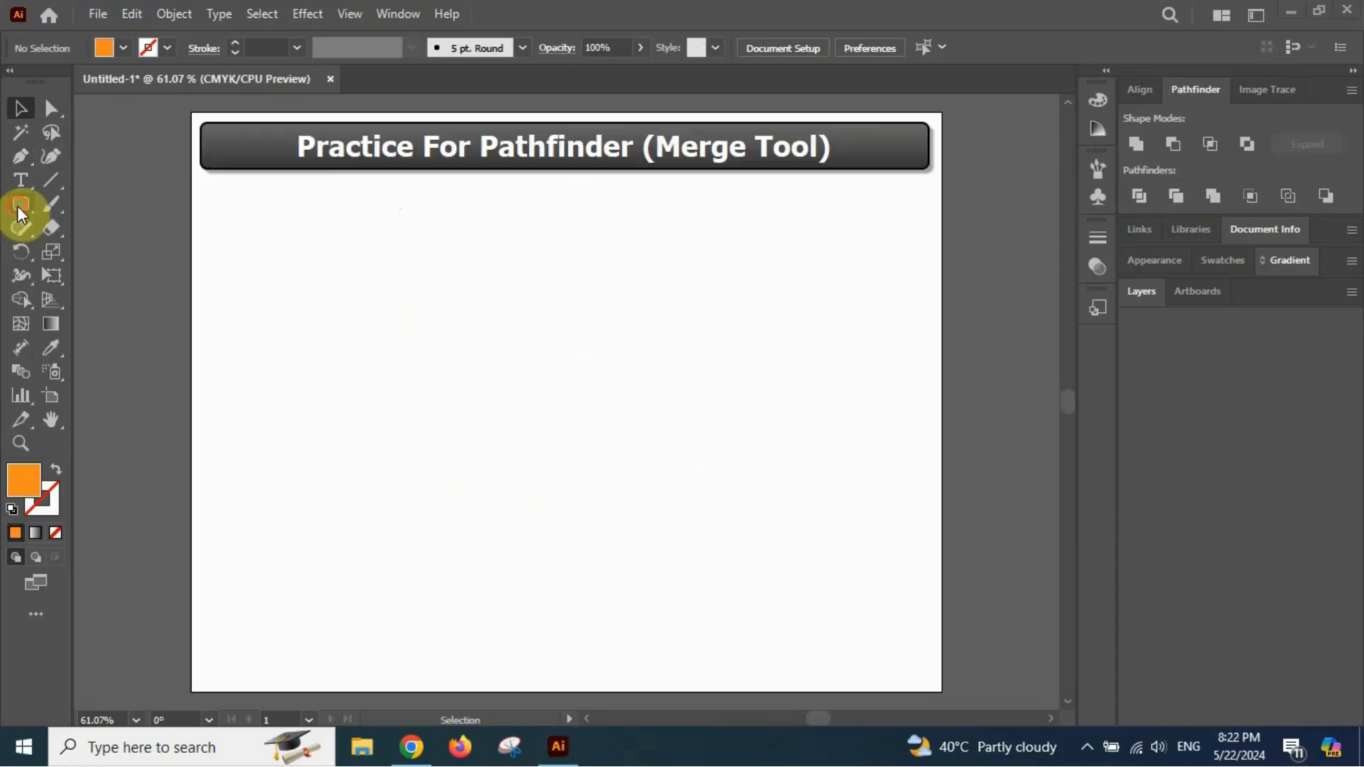
Draw two overlapping rounded rectangles and fill the front, upper-right one with red.
left_click(21, 205)
left_click_drag(424, 277, 630, 466)
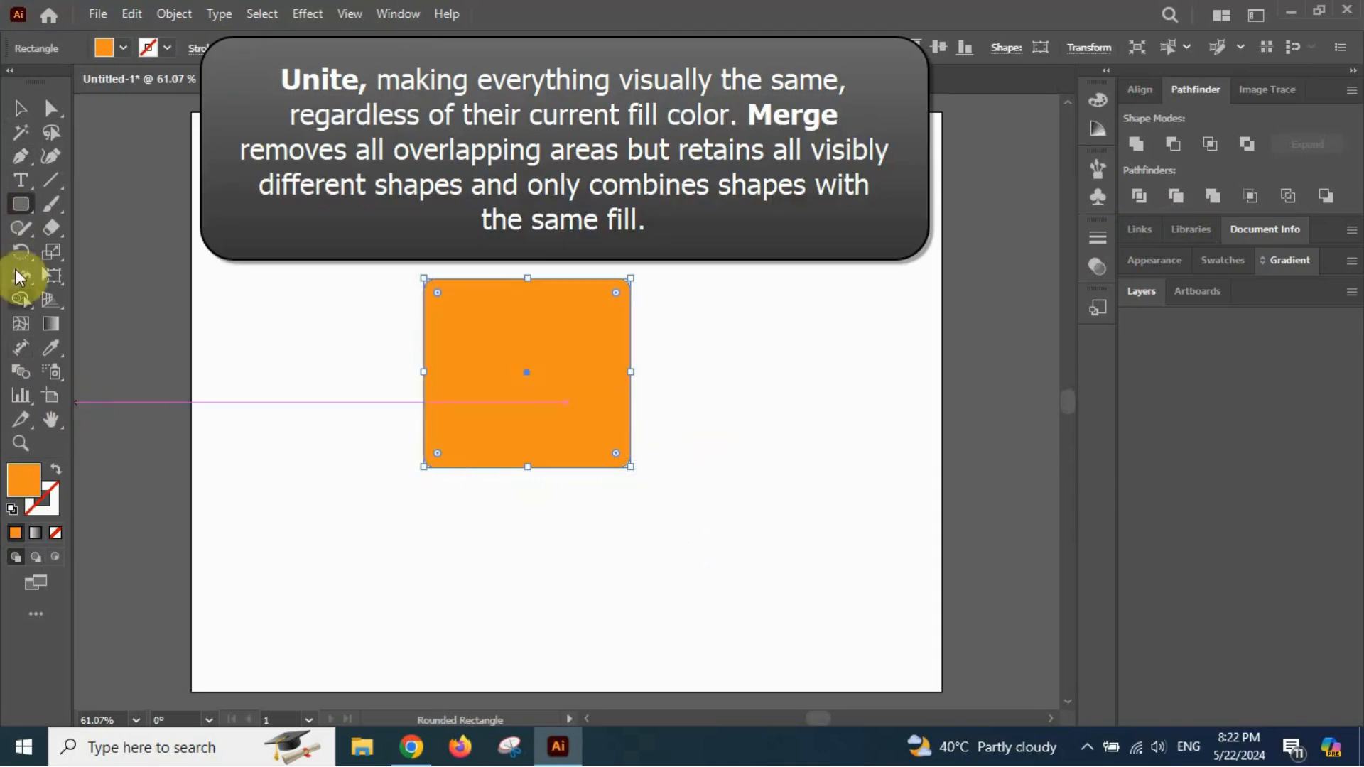
left_click_drag(527, 222, 725, 371)
left_click(123, 47)
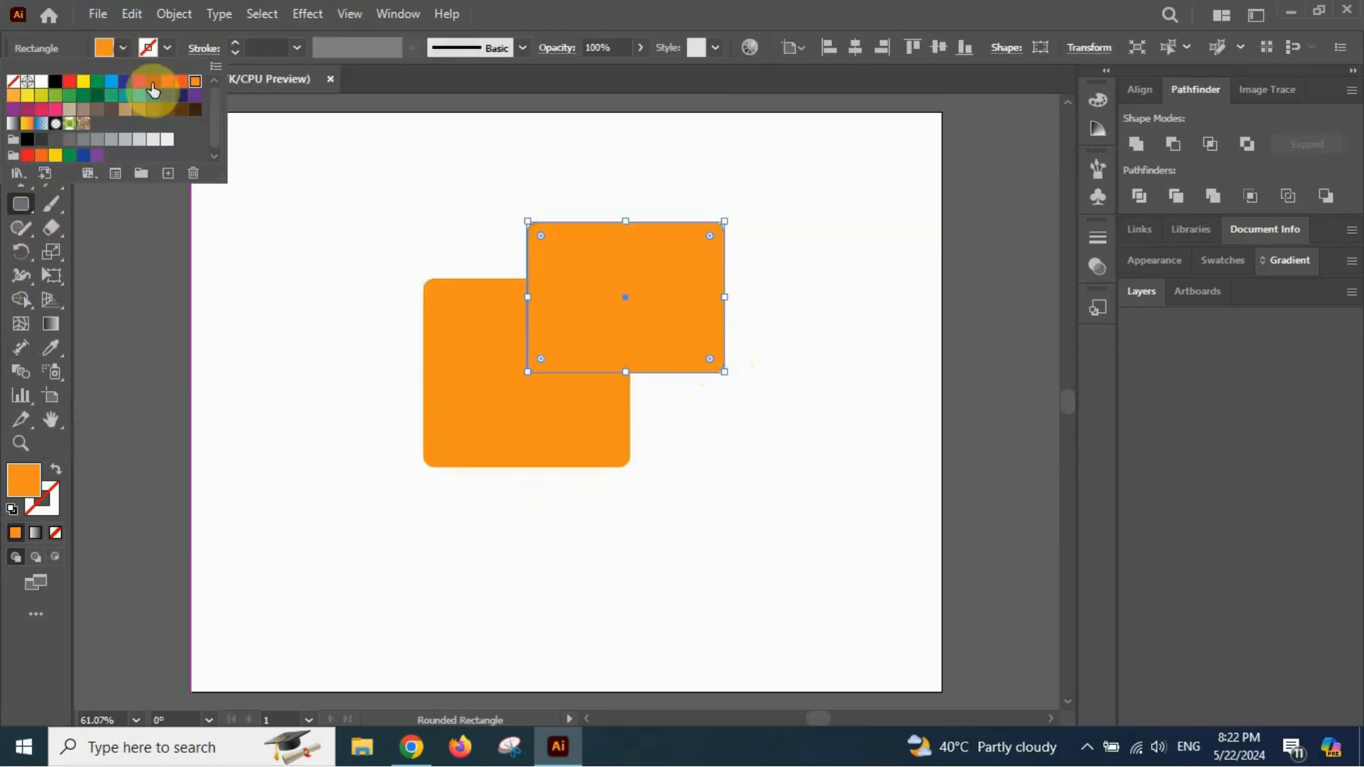
left_click(152, 86)
Apply the Merge pathfinder to the orange and red rounded rectangles.
key("v")
left_click_drag(306, 158, 789, 552)
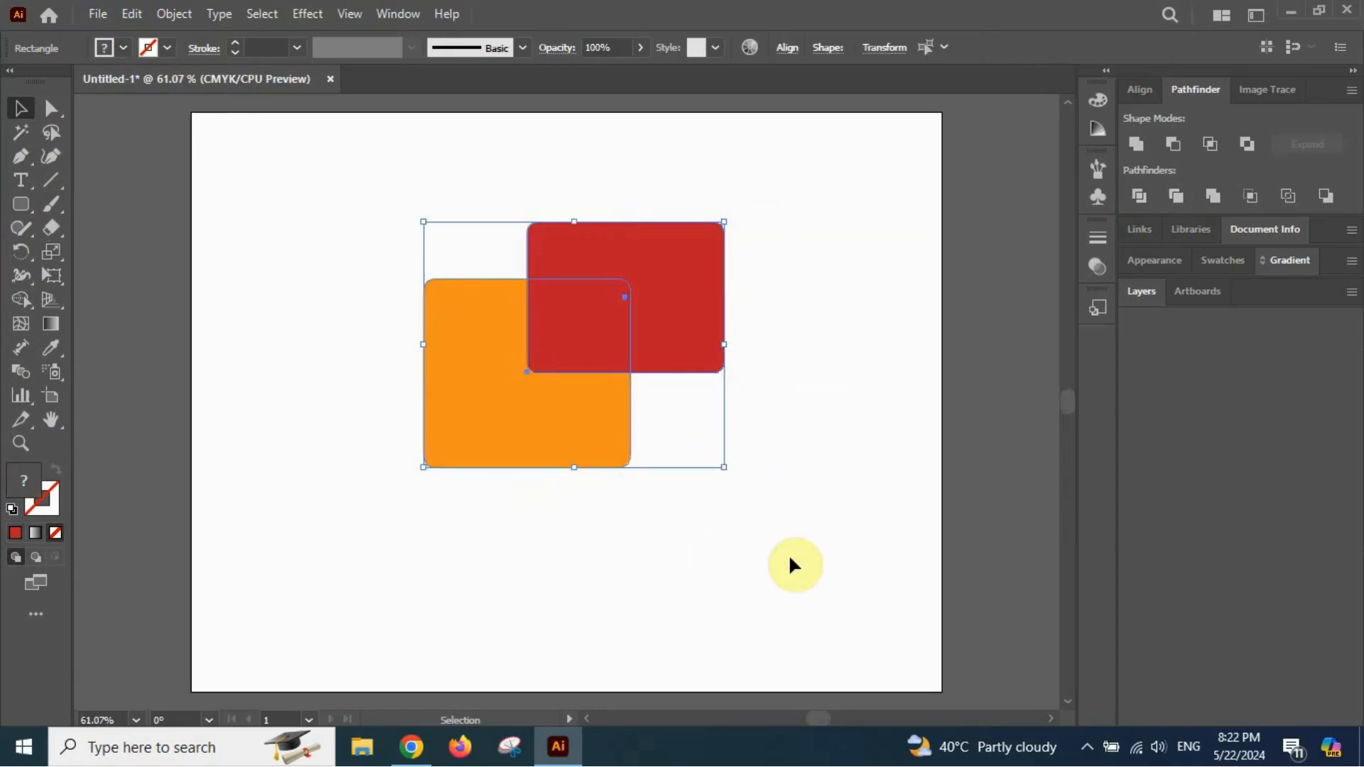
left_click(1211, 196)
left_click(821, 476)
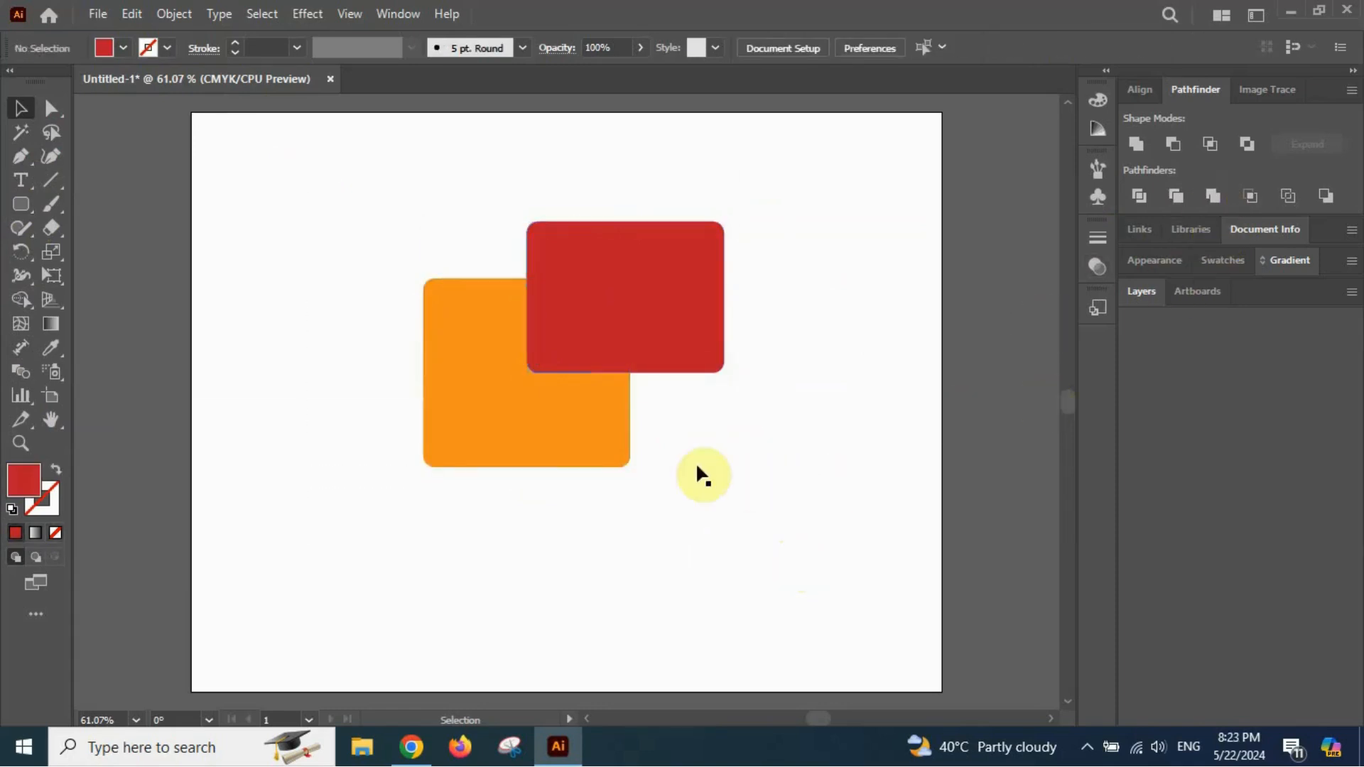
Move the merged artwork down and to the left, and pull the red rectangle up and to the right.
left_click_drag(570, 410, 512, 533)
left_click_drag(636, 425, 741, 280)
left_click(780, 484)
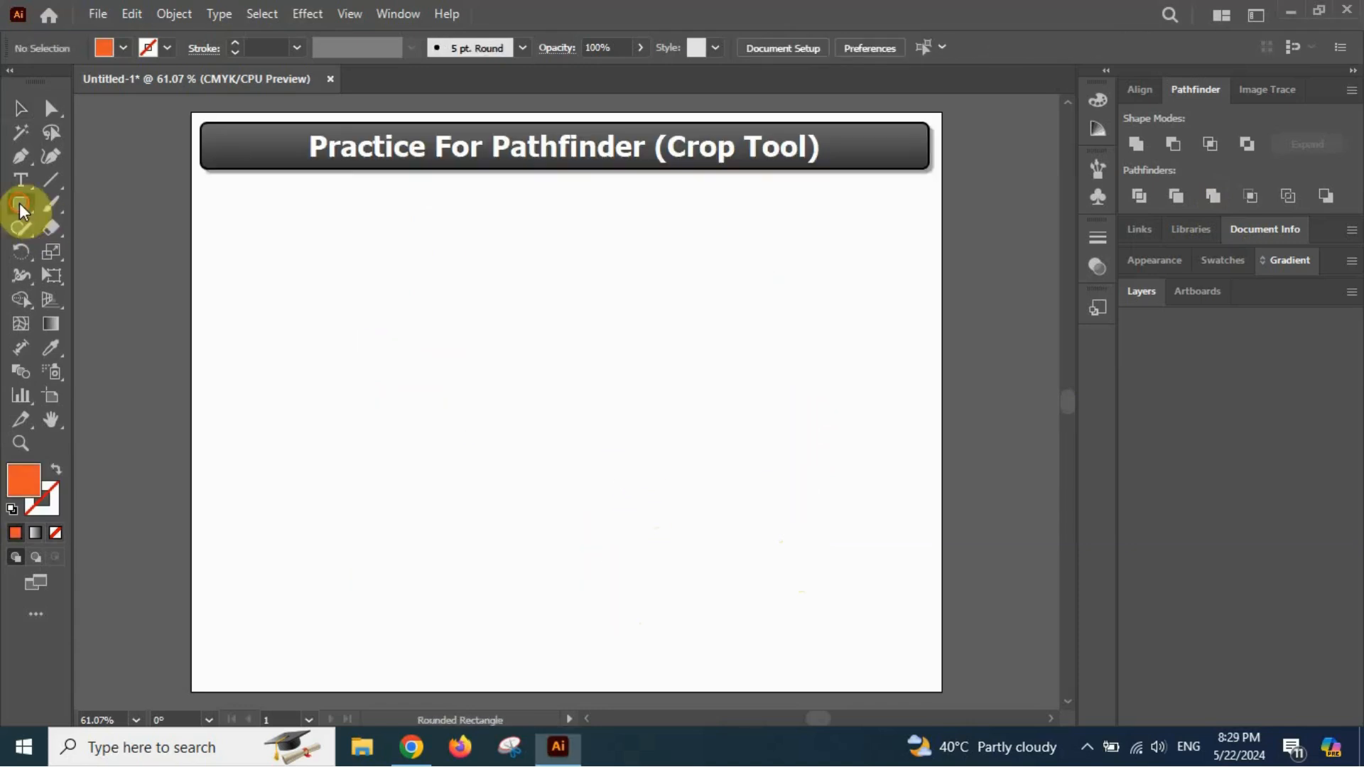
Draw a large rounded rectangle and a smaller one centred inside it.
left_click_drag(461, 298, 722, 542)
left_click_drag(725, 297, 680, 336)
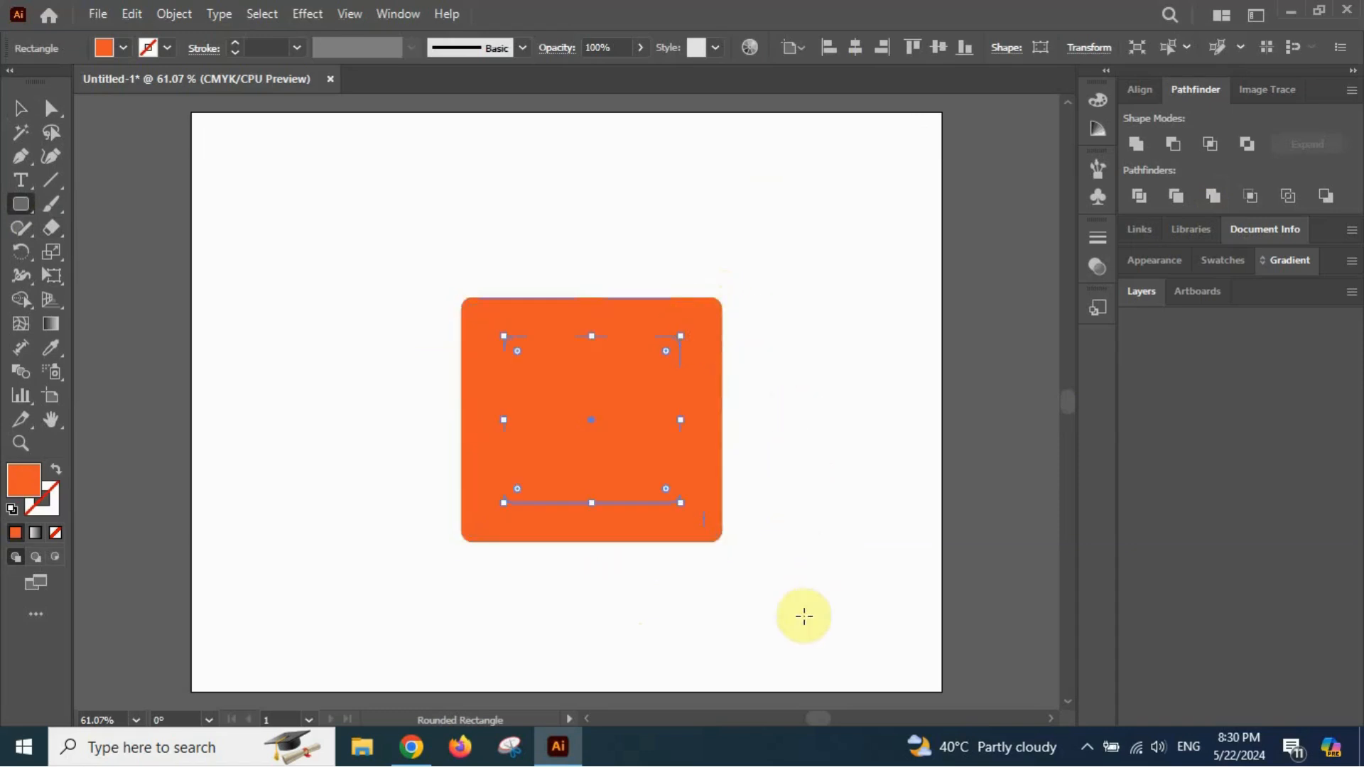
left_click(21, 110)
Crop the large rounded rectangle to the smaller one inside it.
left_click_drag(389, 238, 797, 611)
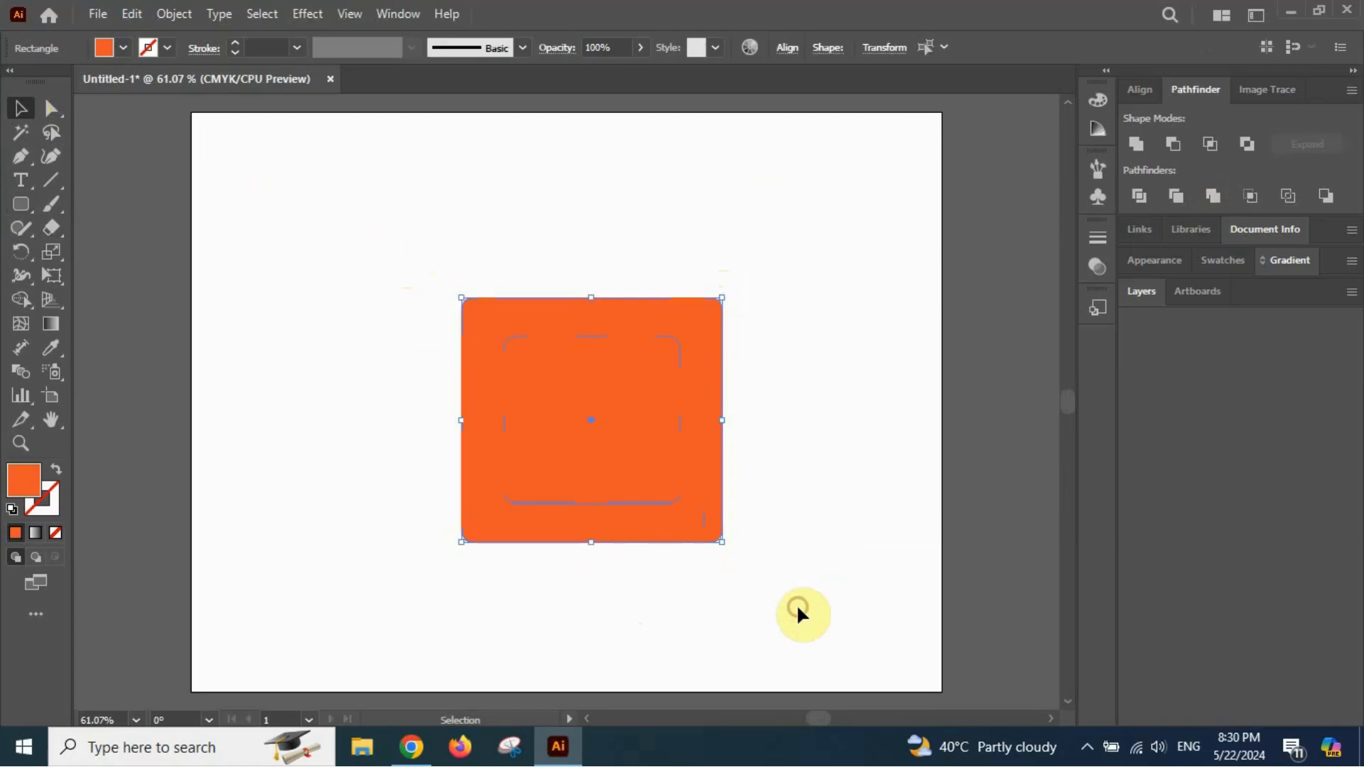
left_click(1254, 187)
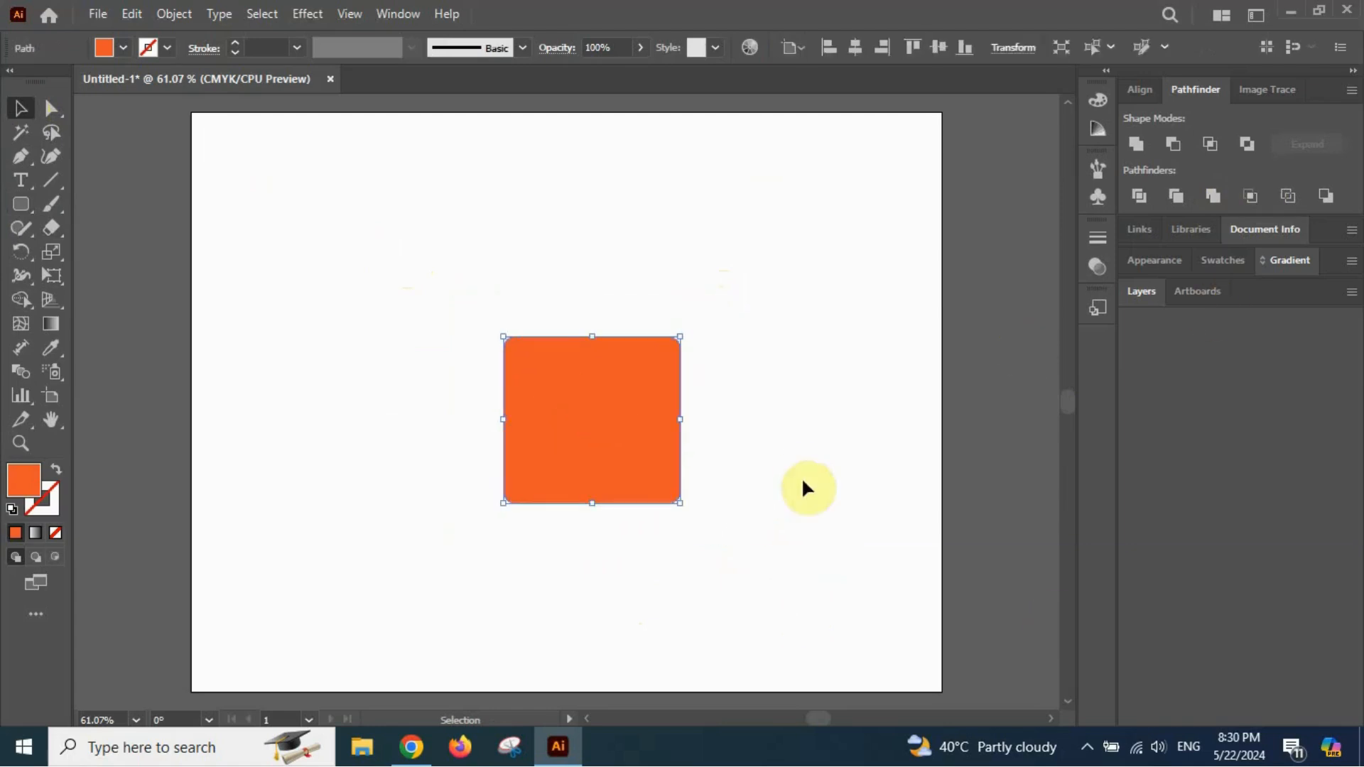
left_click(750, 521)
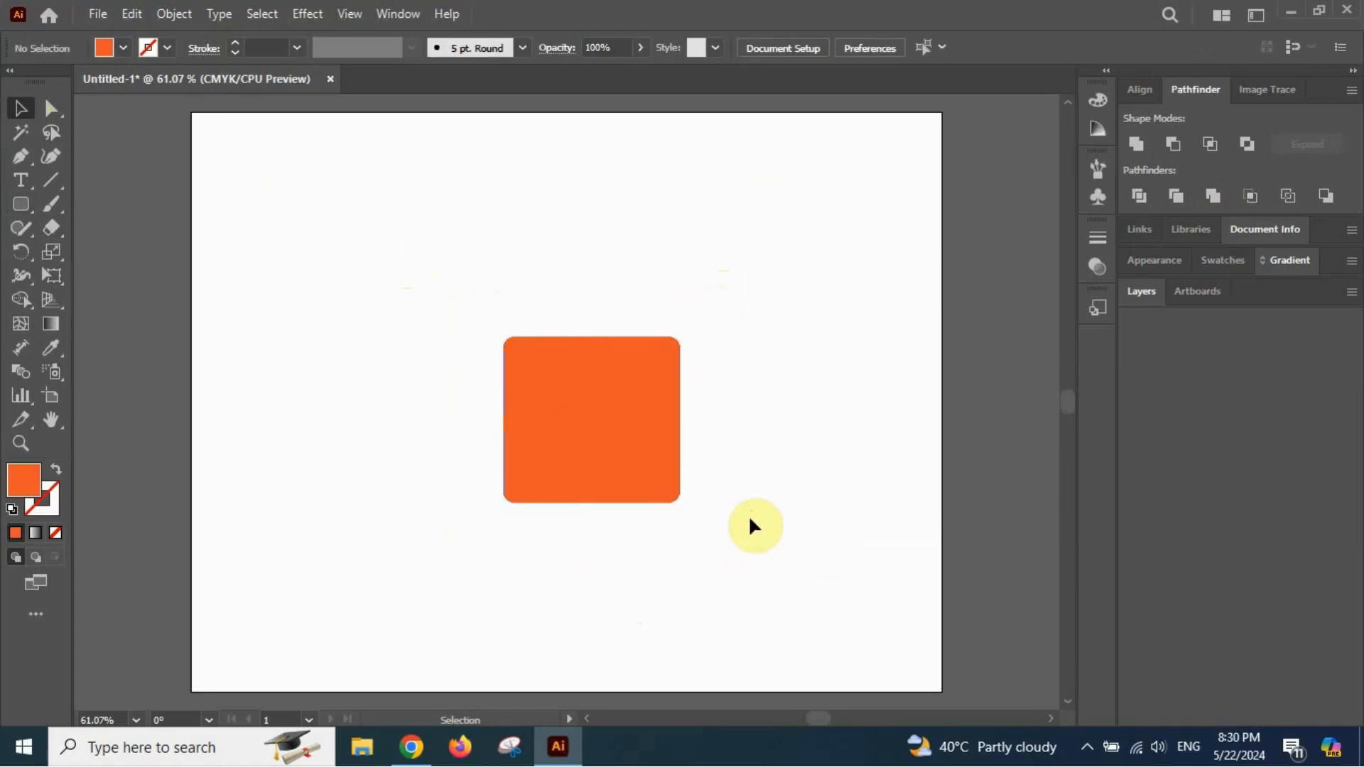
Draw a small ellipse overlapping the left edge of the rounded rectangle.
left_click_drag(24, 207, 83, 255)
left_click_drag(450, 384, 560, 473)
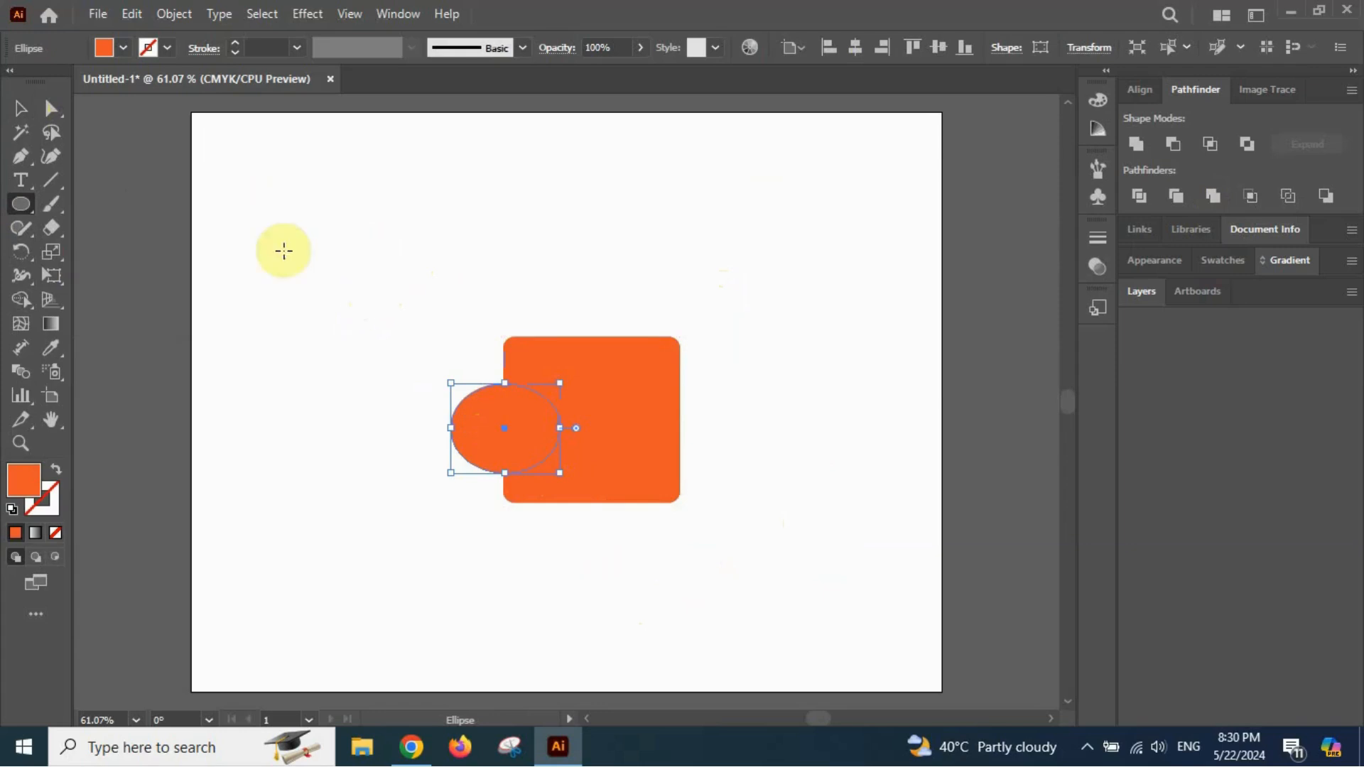
left_click(16, 111)
Crop the rounded rectangle with the overlapping ellipse and check the remaining half-ellipse by selecting it.
left_click_drag(671, 538, 732, 553)
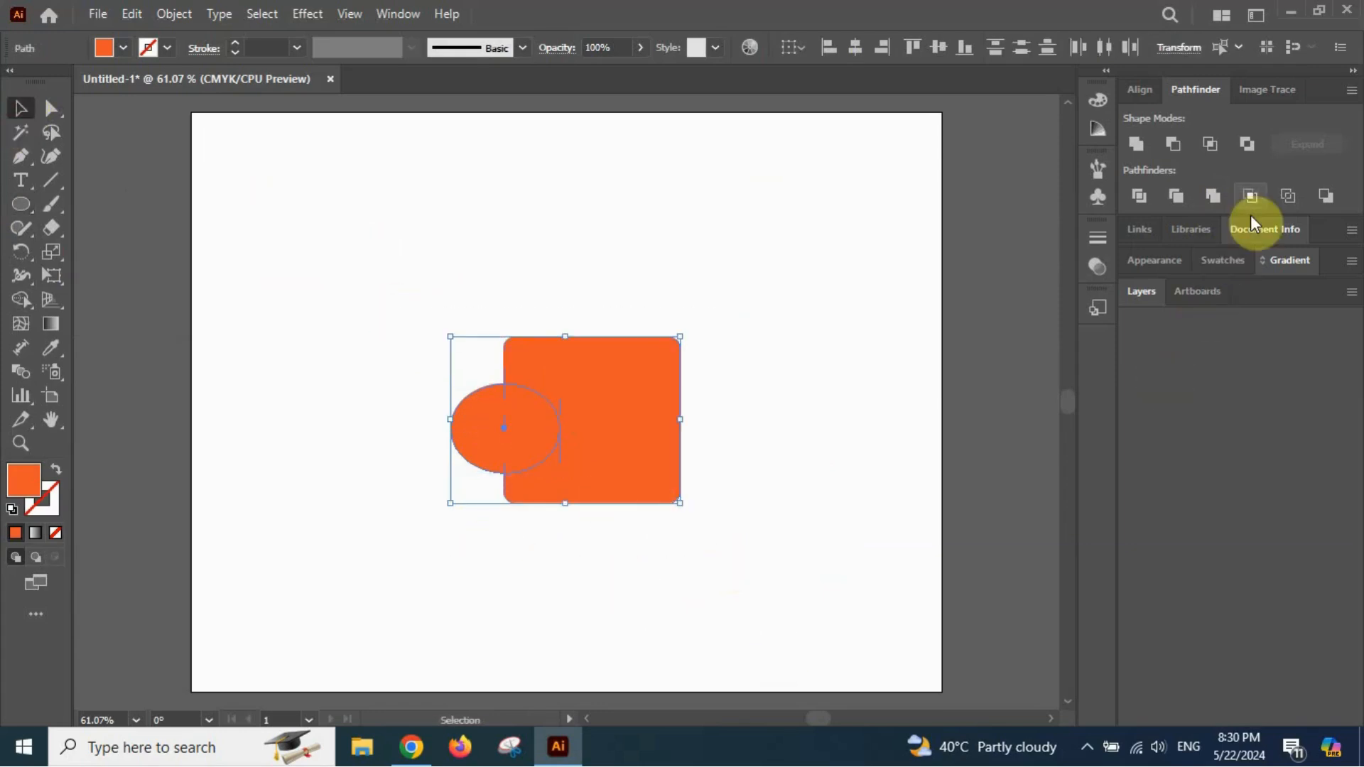
left_click(1250, 195)
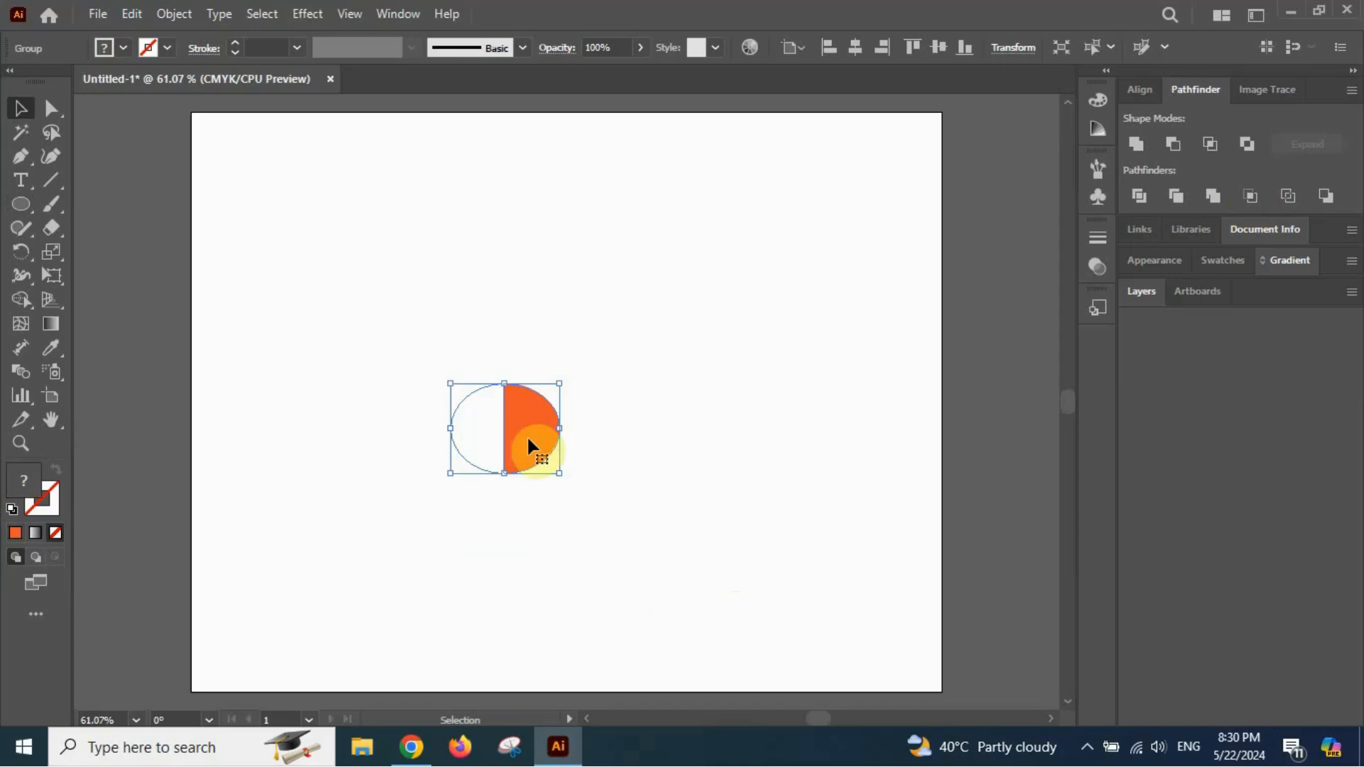
left_click(629, 489)
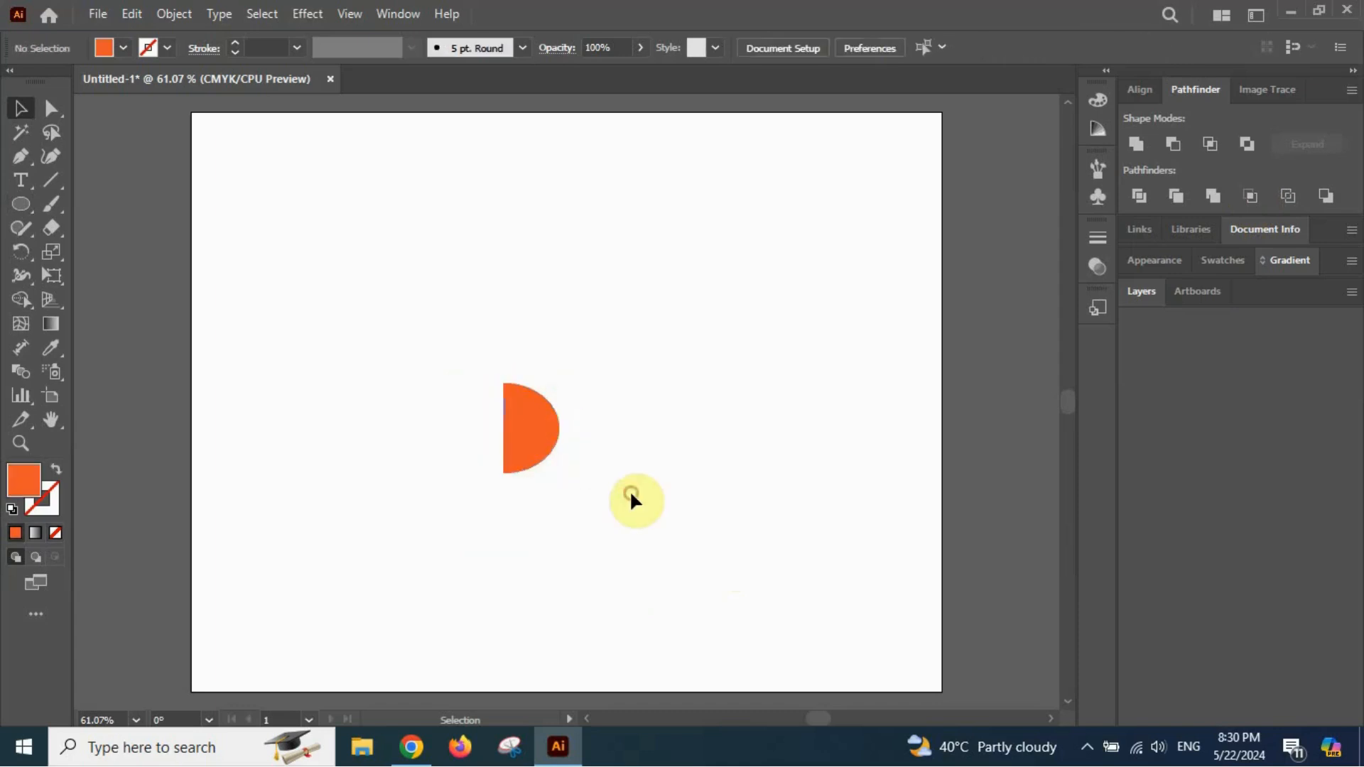
left_click(532, 430)
left_click(689, 496)
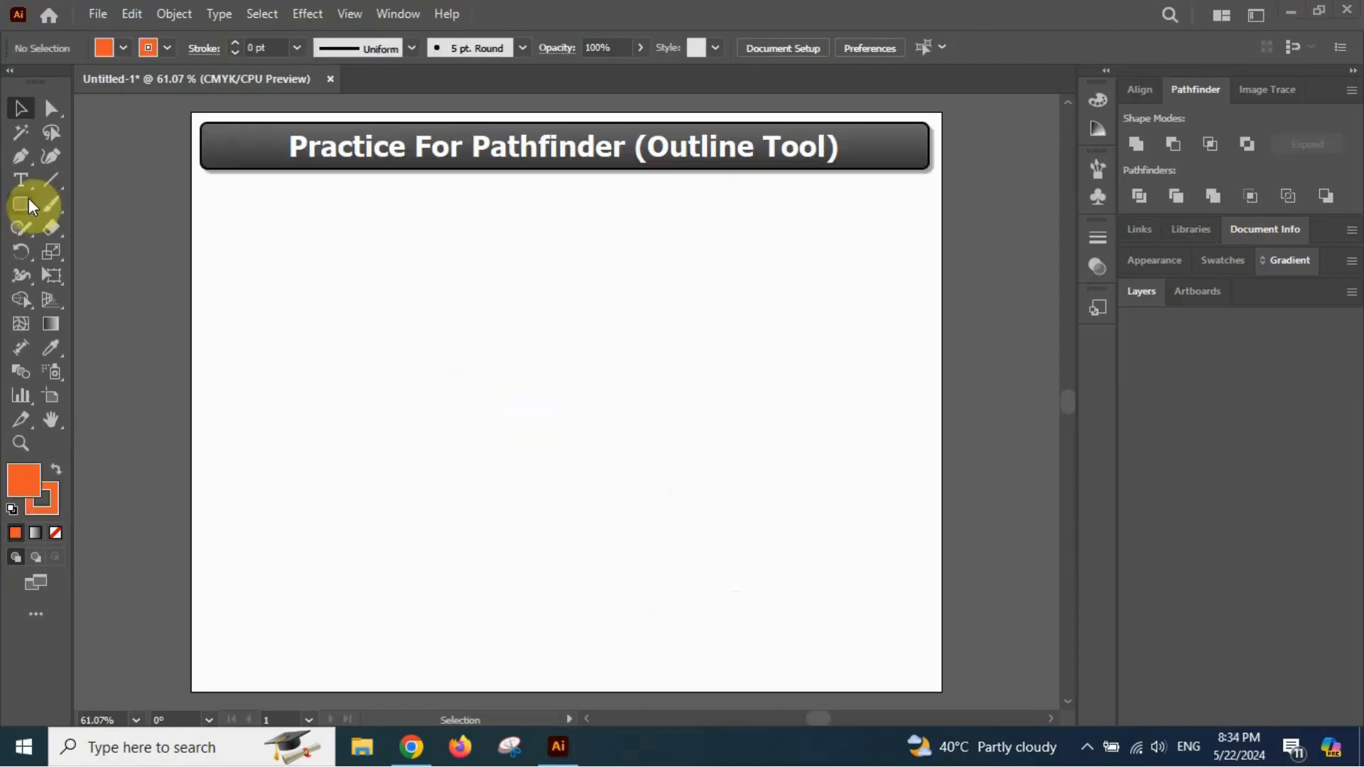
Draw two large rounded rectangles, the second overlapping the upper-right corner of the first.
left_click(21, 204)
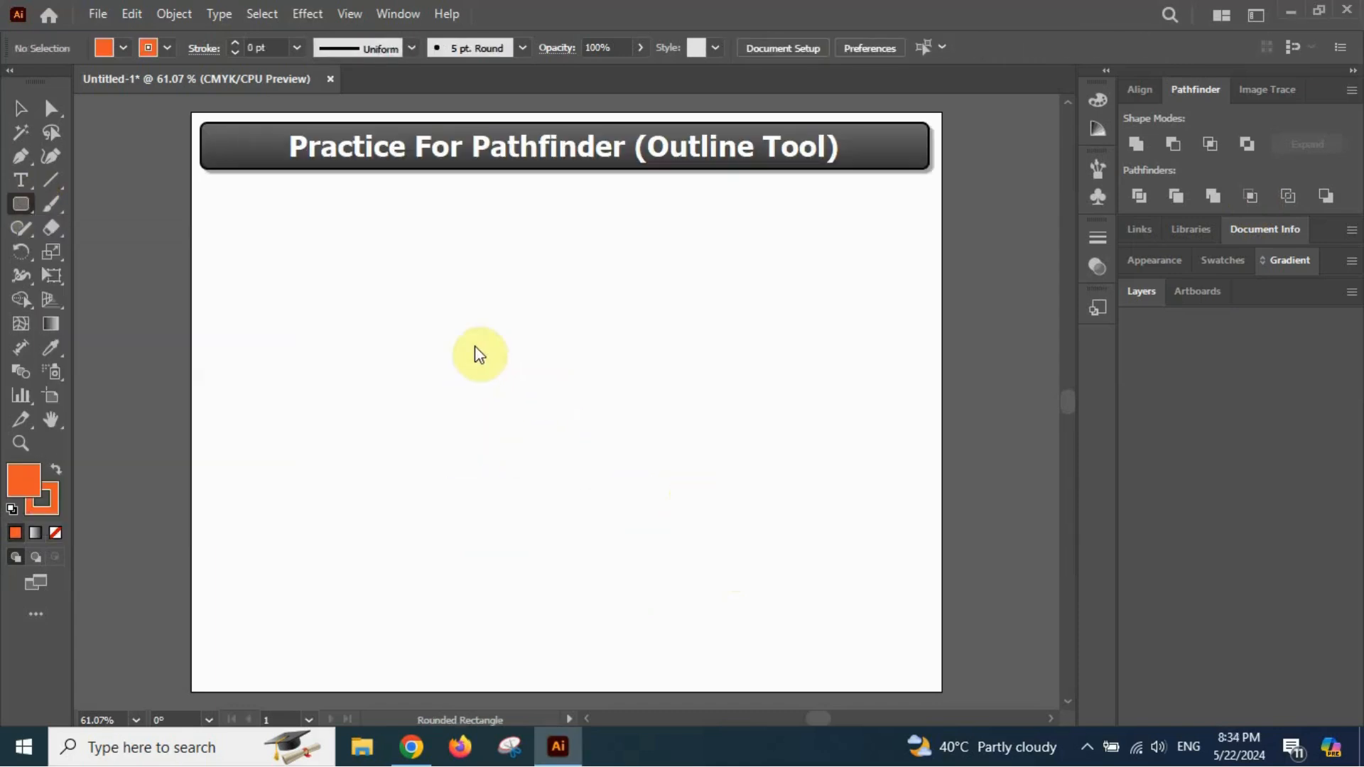
left_click_drag(381, 289, 610, 501)
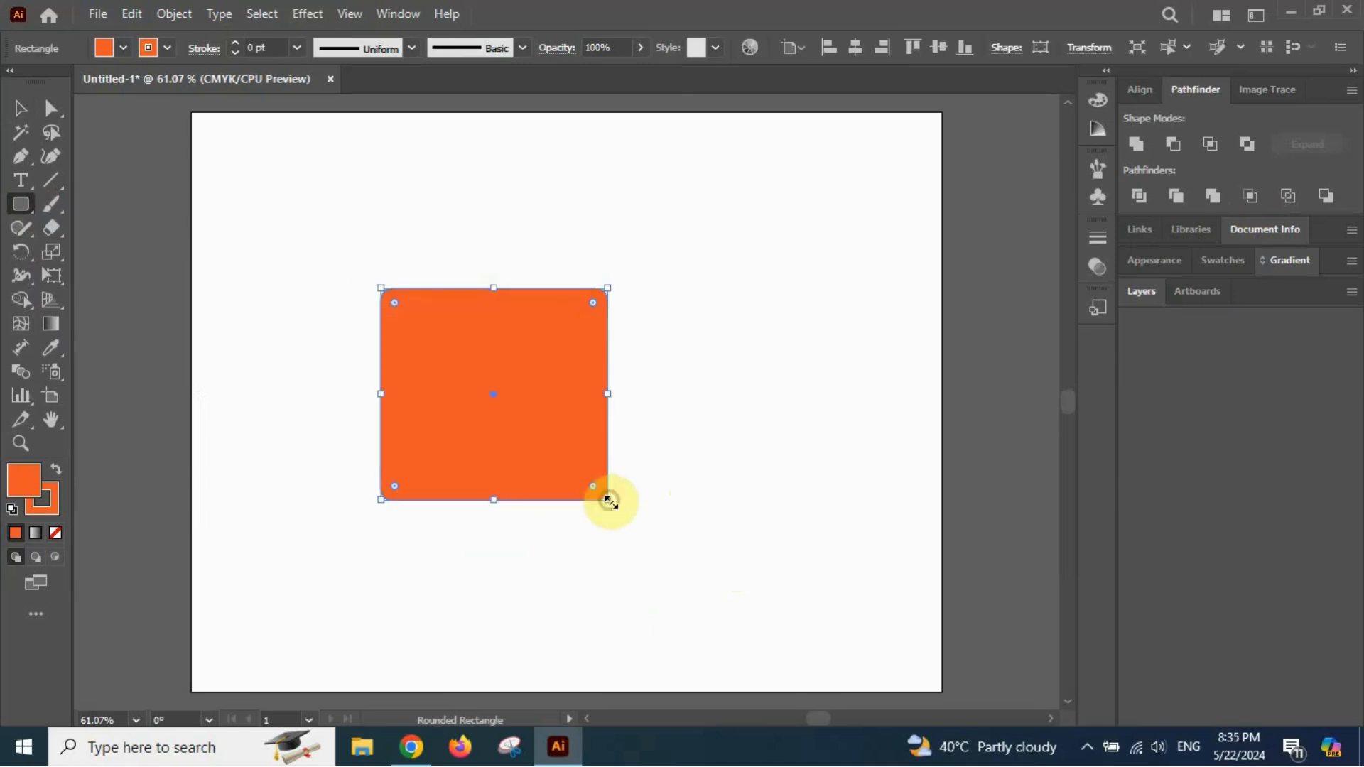
left_click_drag(487, 169, 712, 391)
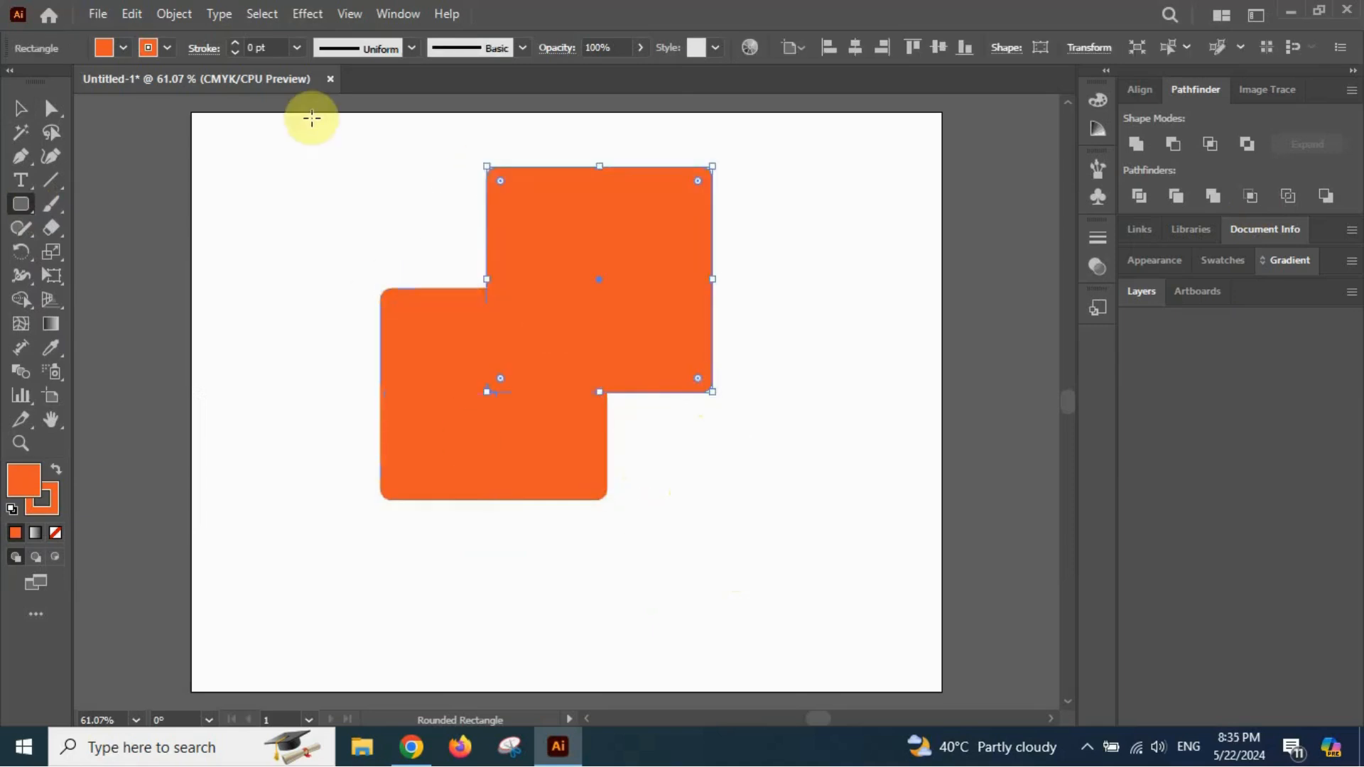
Apply the Pathfinder Outline operation to both overlapping rounded rectangles.
left_click(20, 108)
left_click_drag(304, 145, 787, 535)
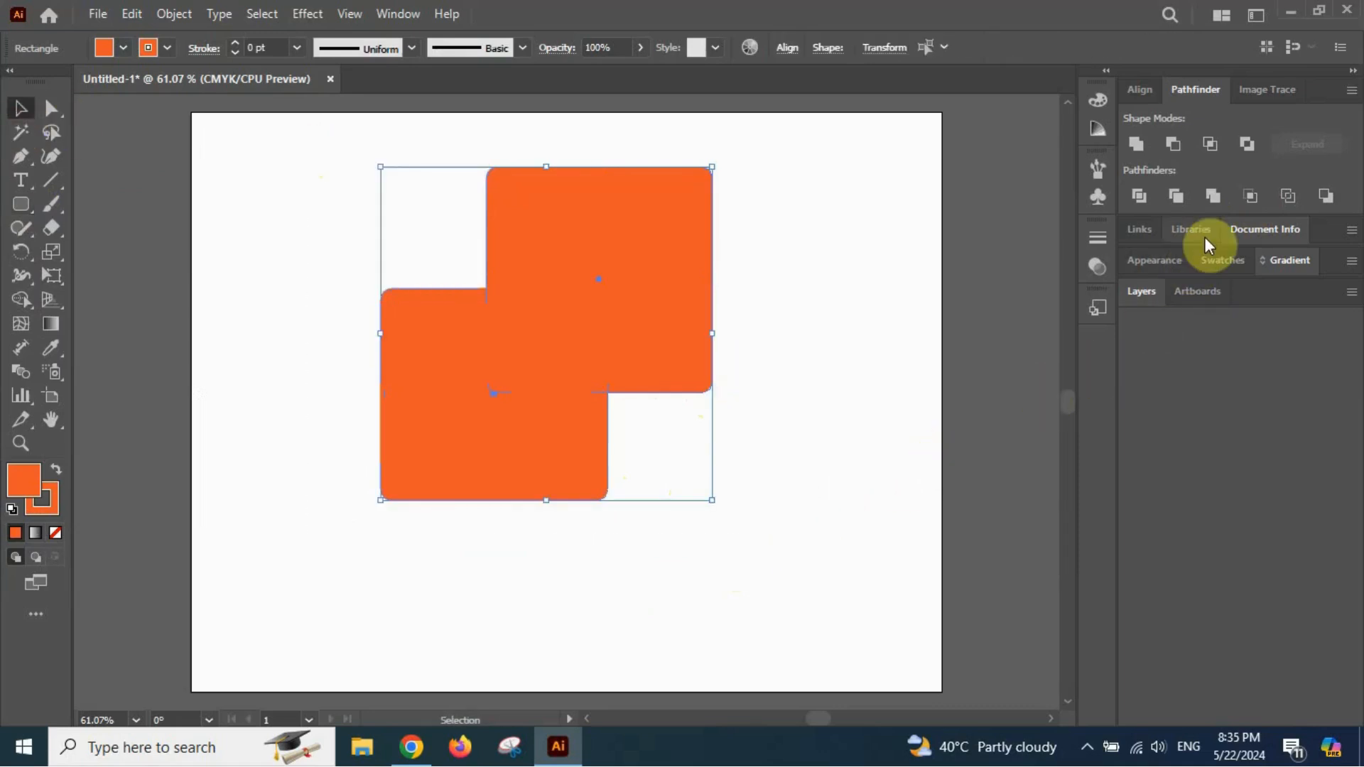
left_click(1291, 197)
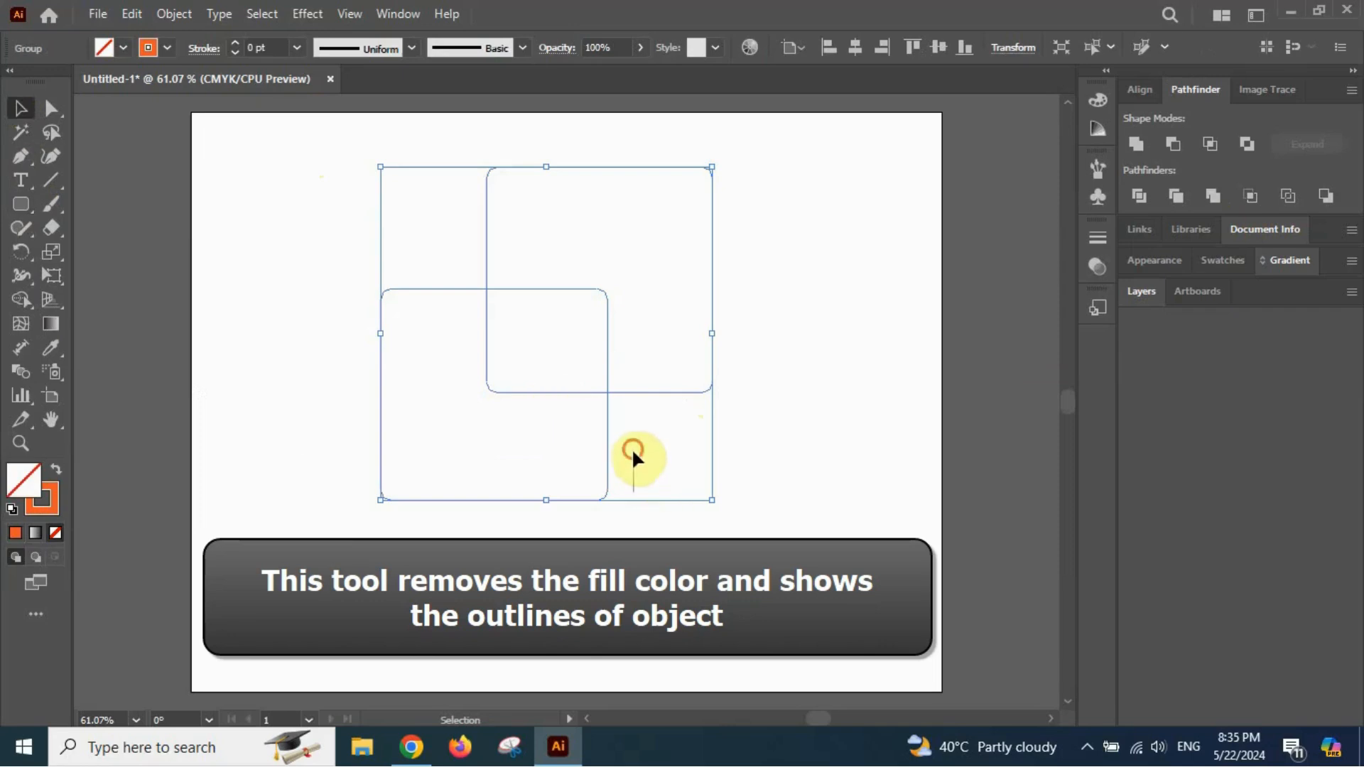
left_click_drag(502, 424, 522, 392)
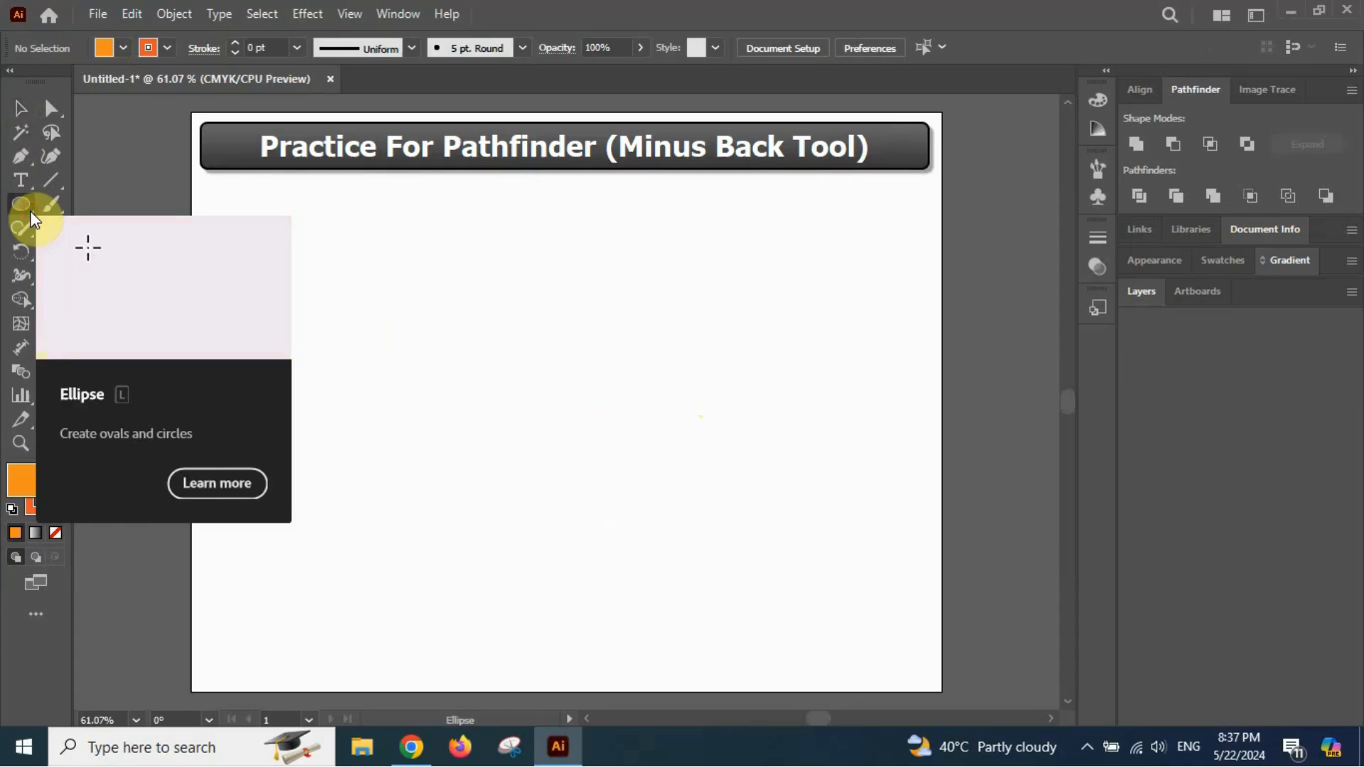
Draw a sharp-cornered rectangle and a smaller circle overlapping its upper-right corner.
left_click(31, 211)
left_click(96, 206)
left_click_drag(361, 291, 586, 490)
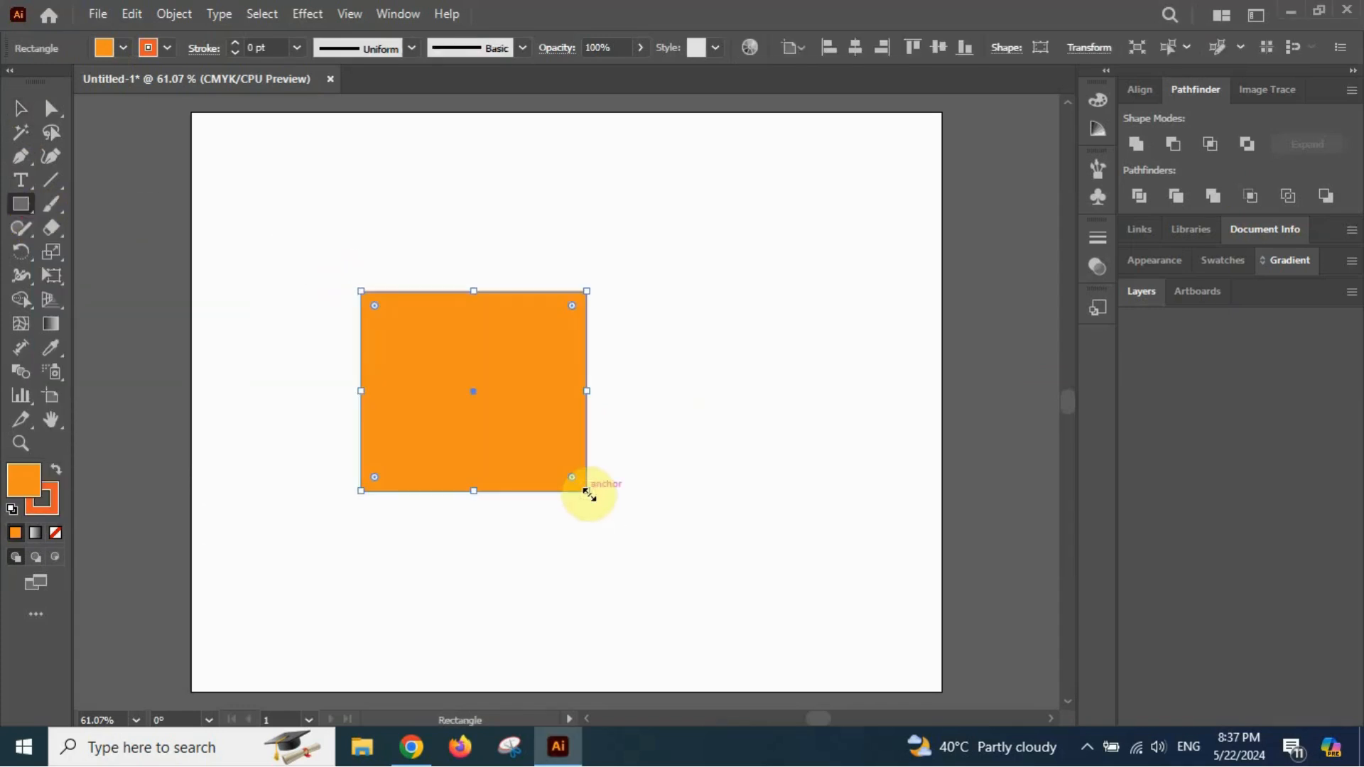
left_click(32, 206)
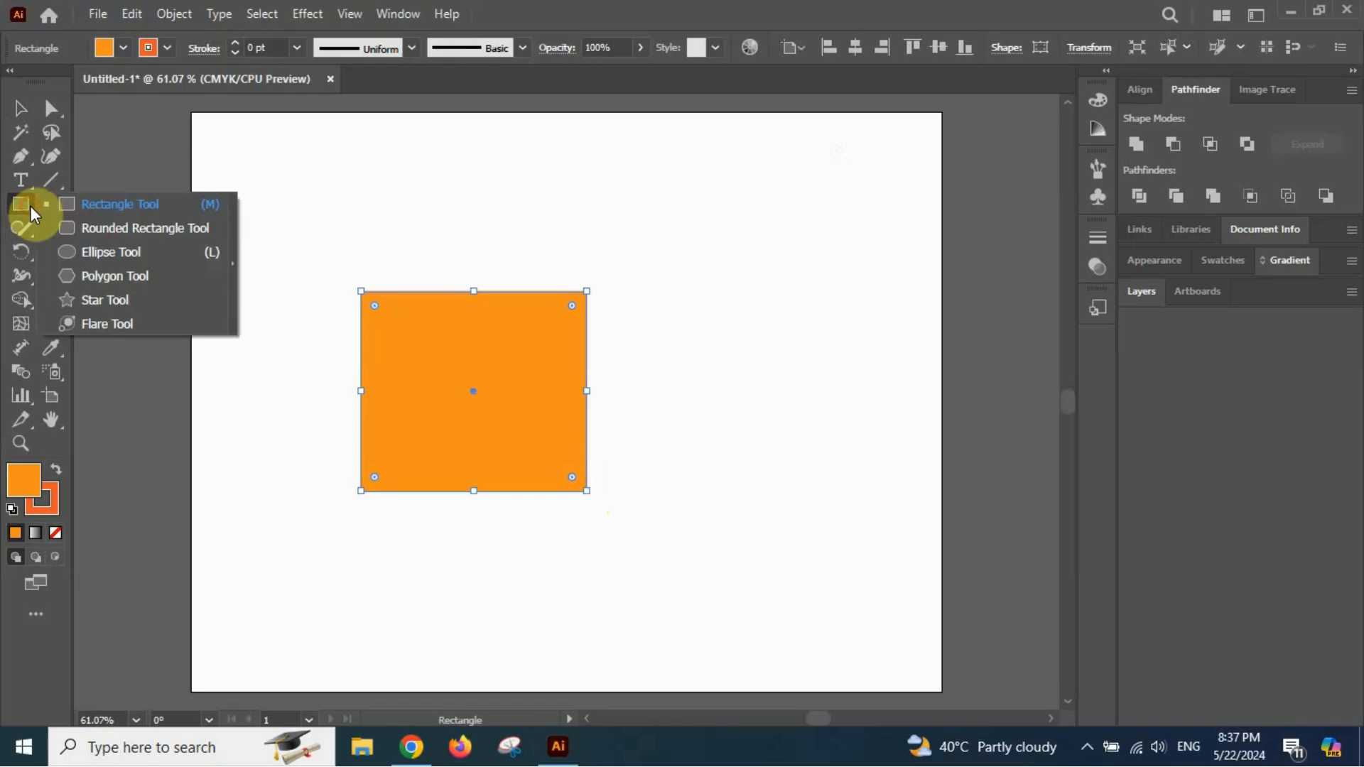
left_click(63, 250)
left_click_drag(503, 236, 654, 381)
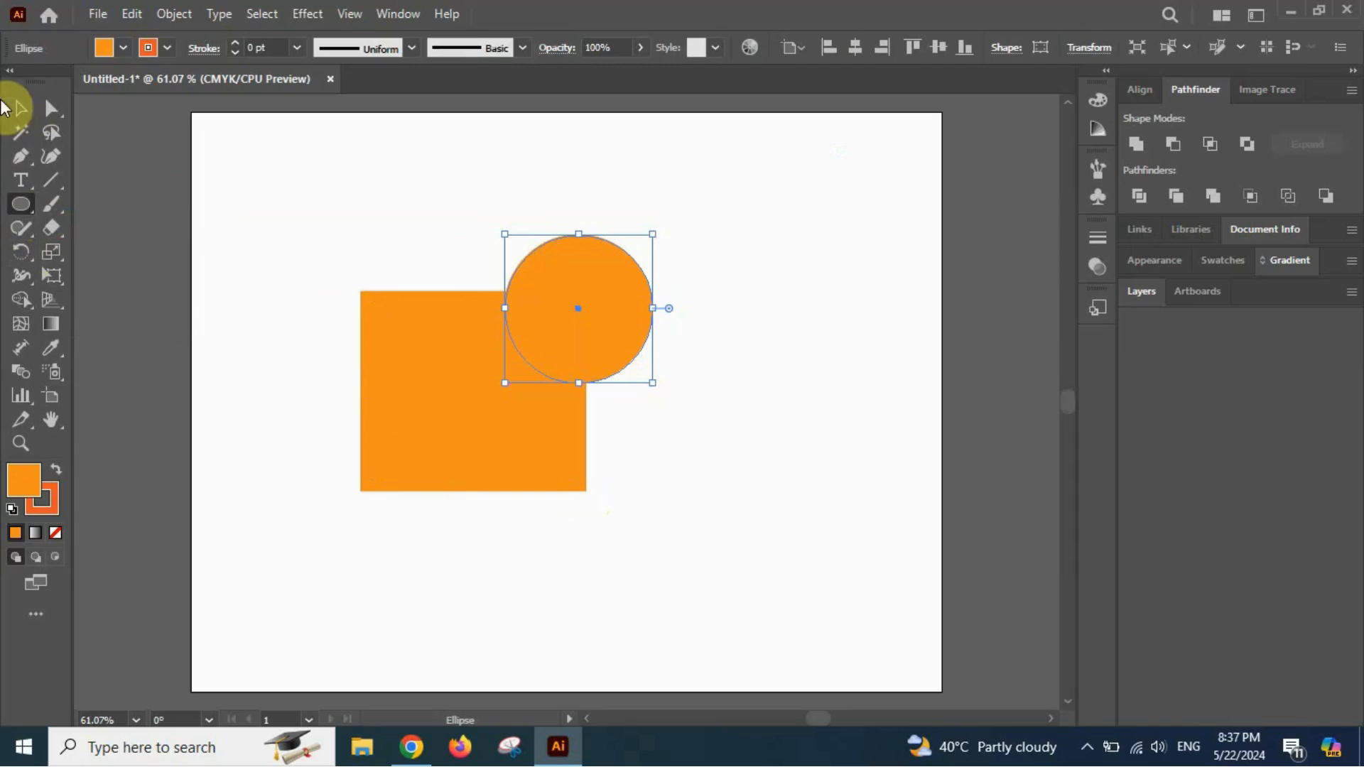
Subtract the rectangle from the overlapping circle with Minus Back, then move the remaining shape down and to the right and deselect it.
left_click(17, 112)
left_click_drag(228, 179, 777, 561)
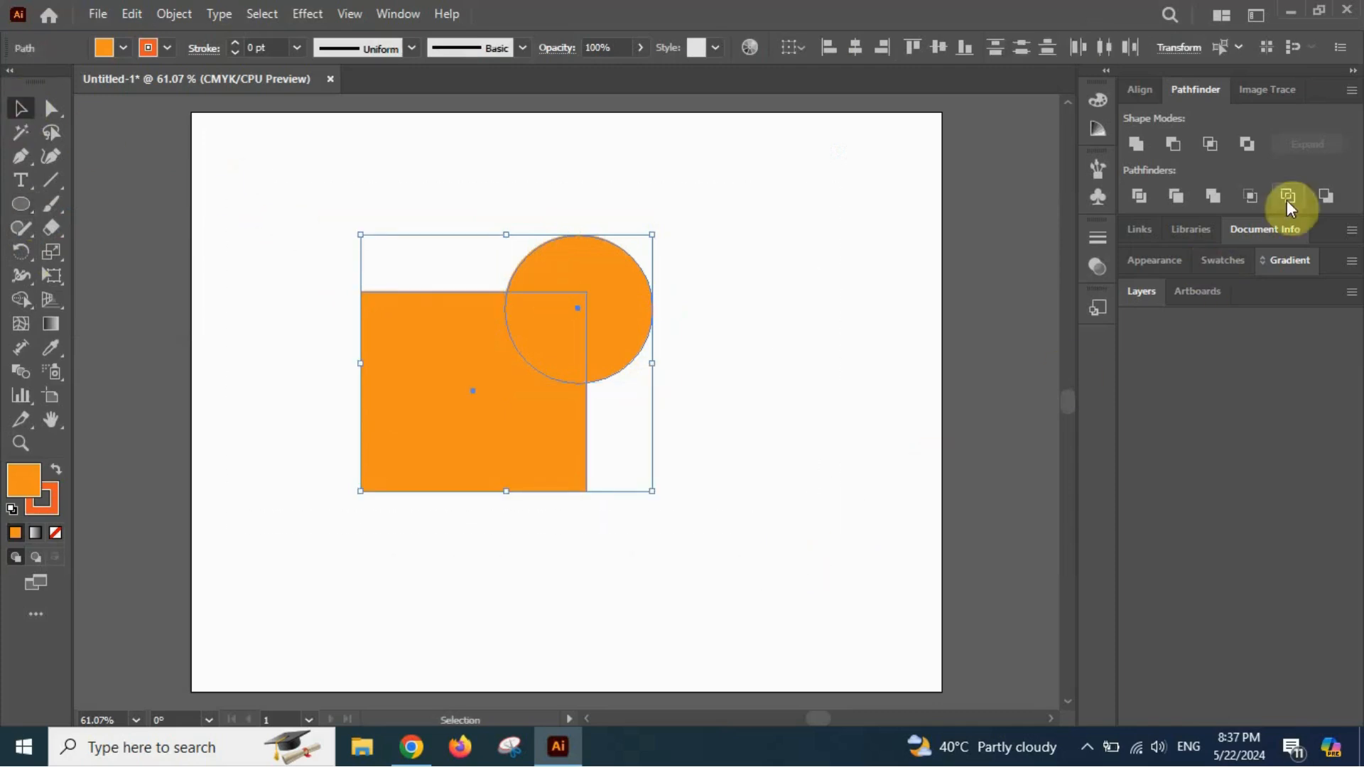
left_click(1323, 196)
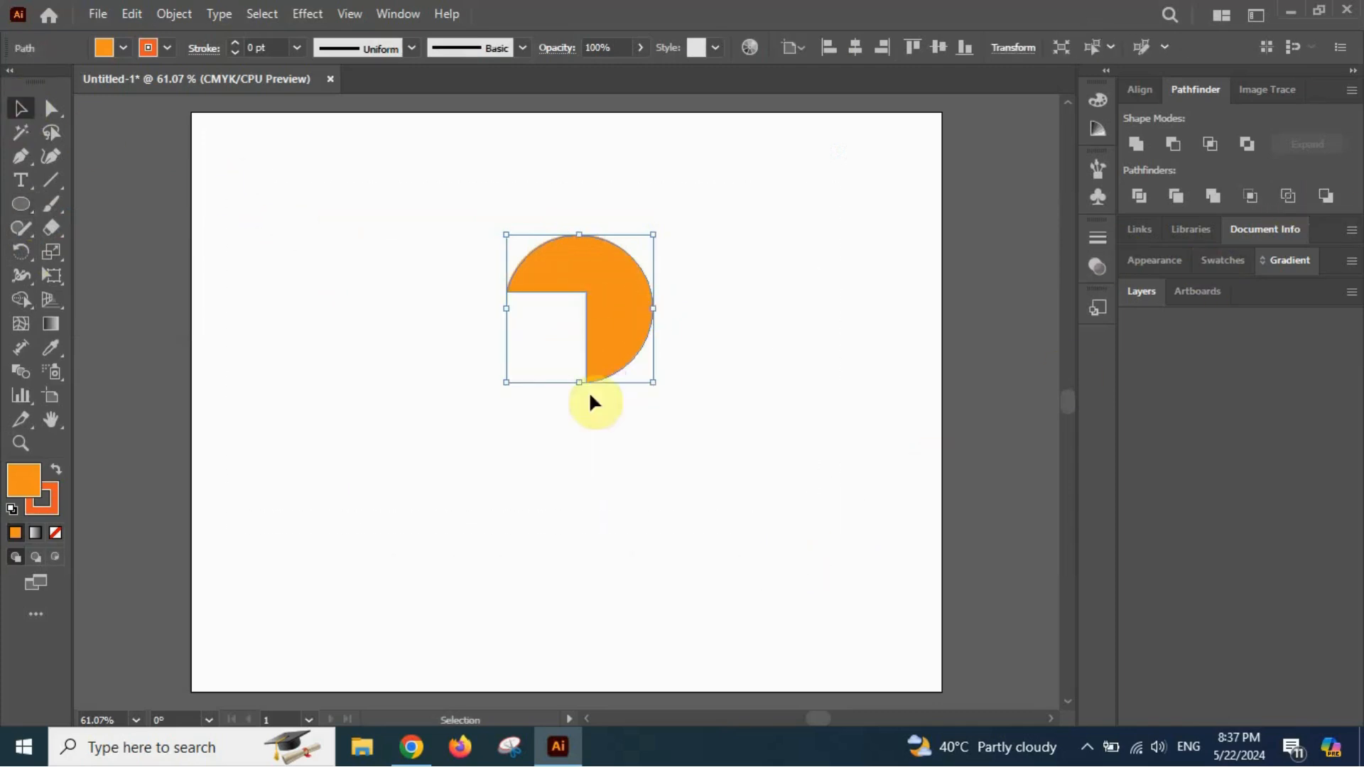
left_click(571, 474)
left_click_drag(487, 213, 679, 441)
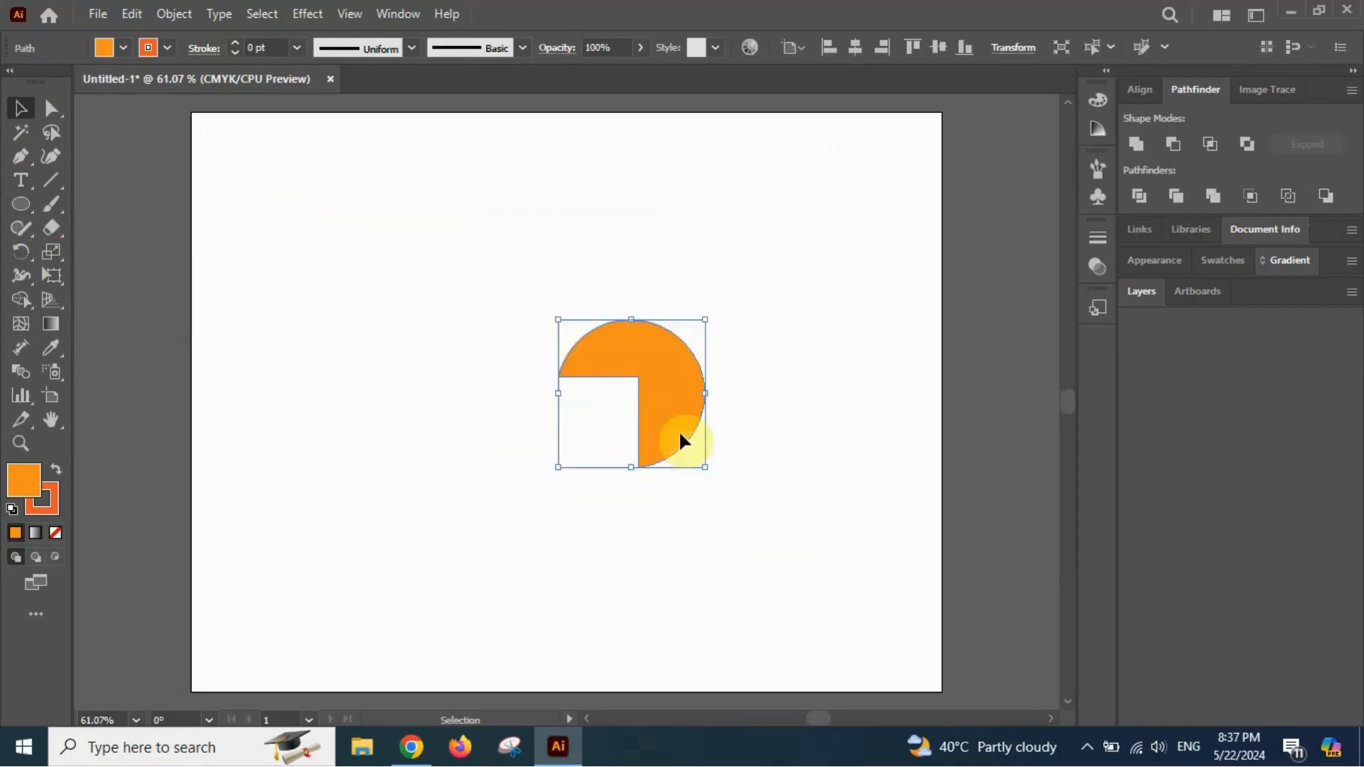
left_click(780, 505)
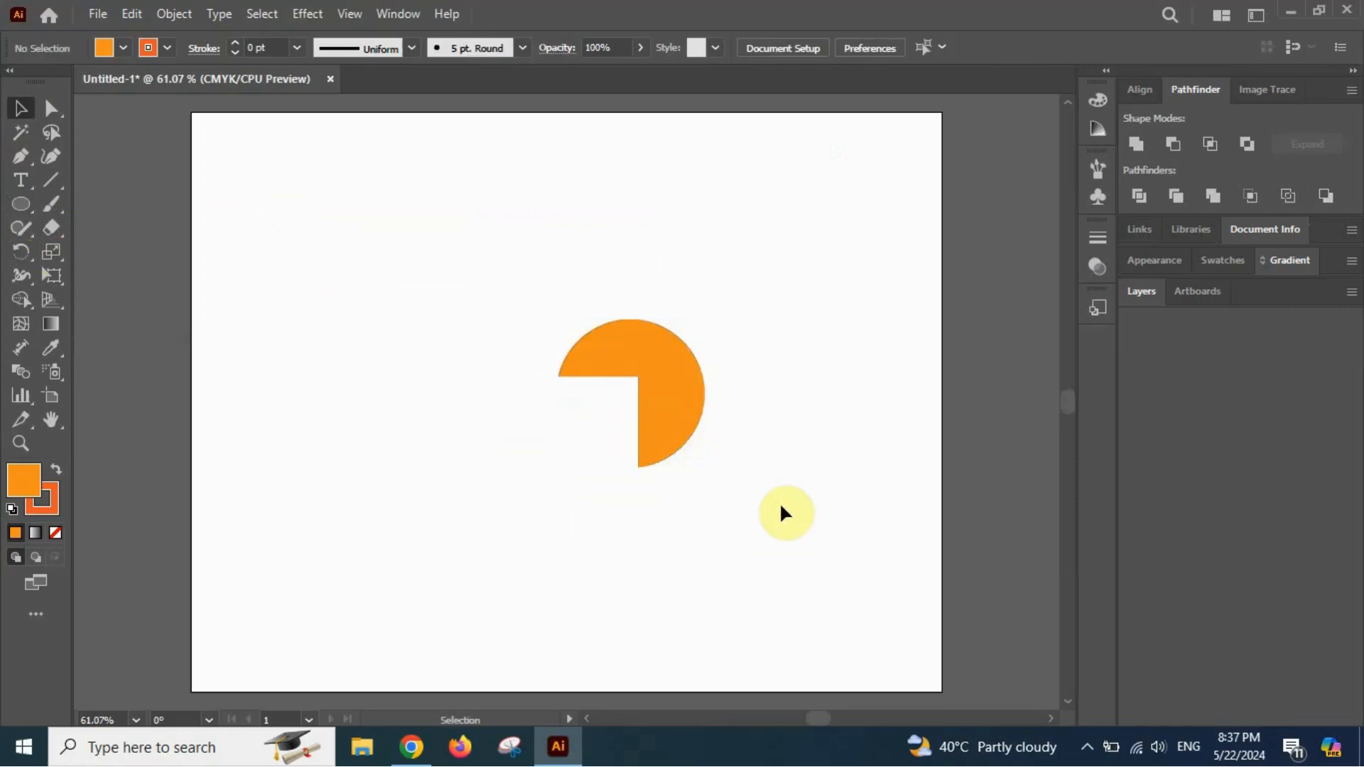